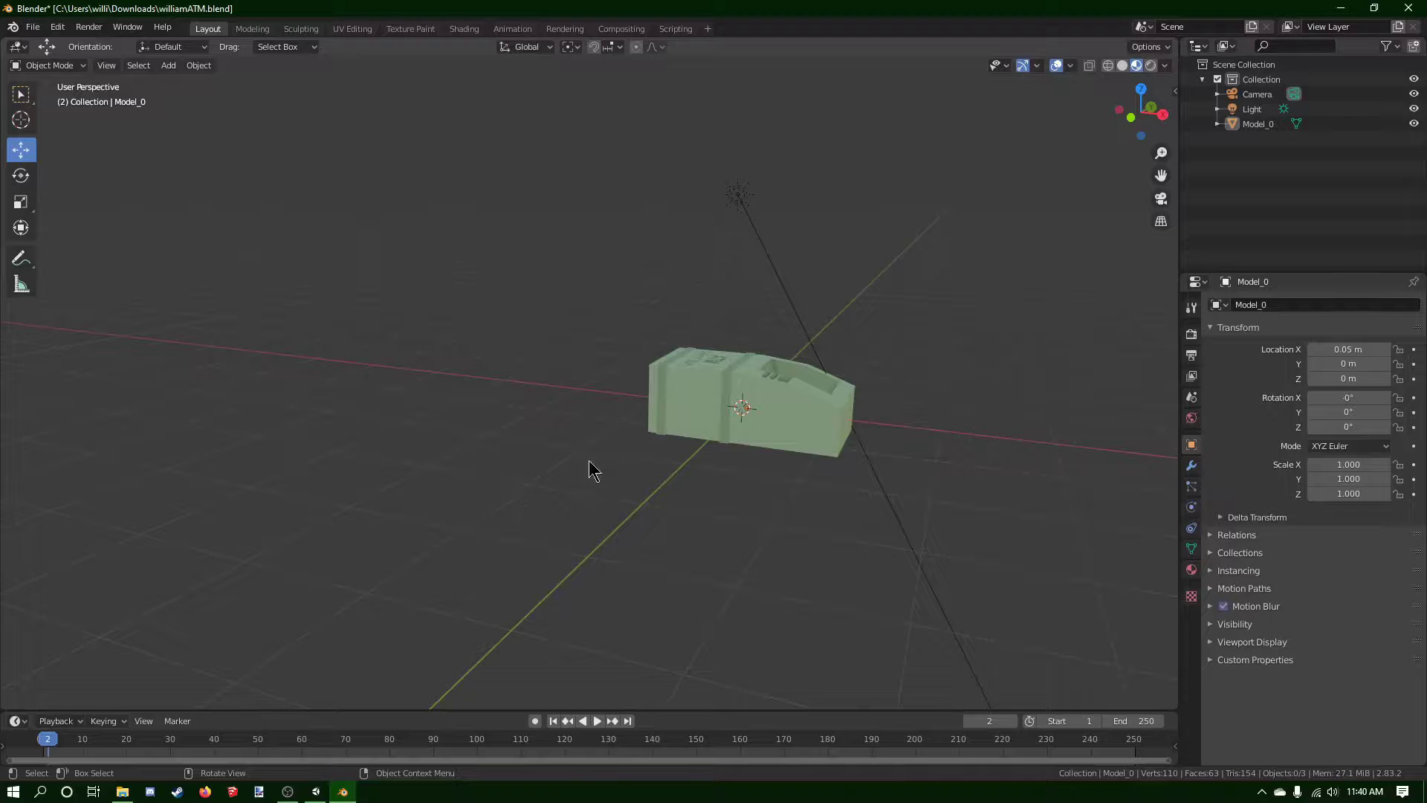
Look over the green ATM model from several angles in Blender, then switch to Unity's SampleScene
{"action": "middle_click_drag", "start_coordinate": [707, 480], "coordinate": [802, 488]}
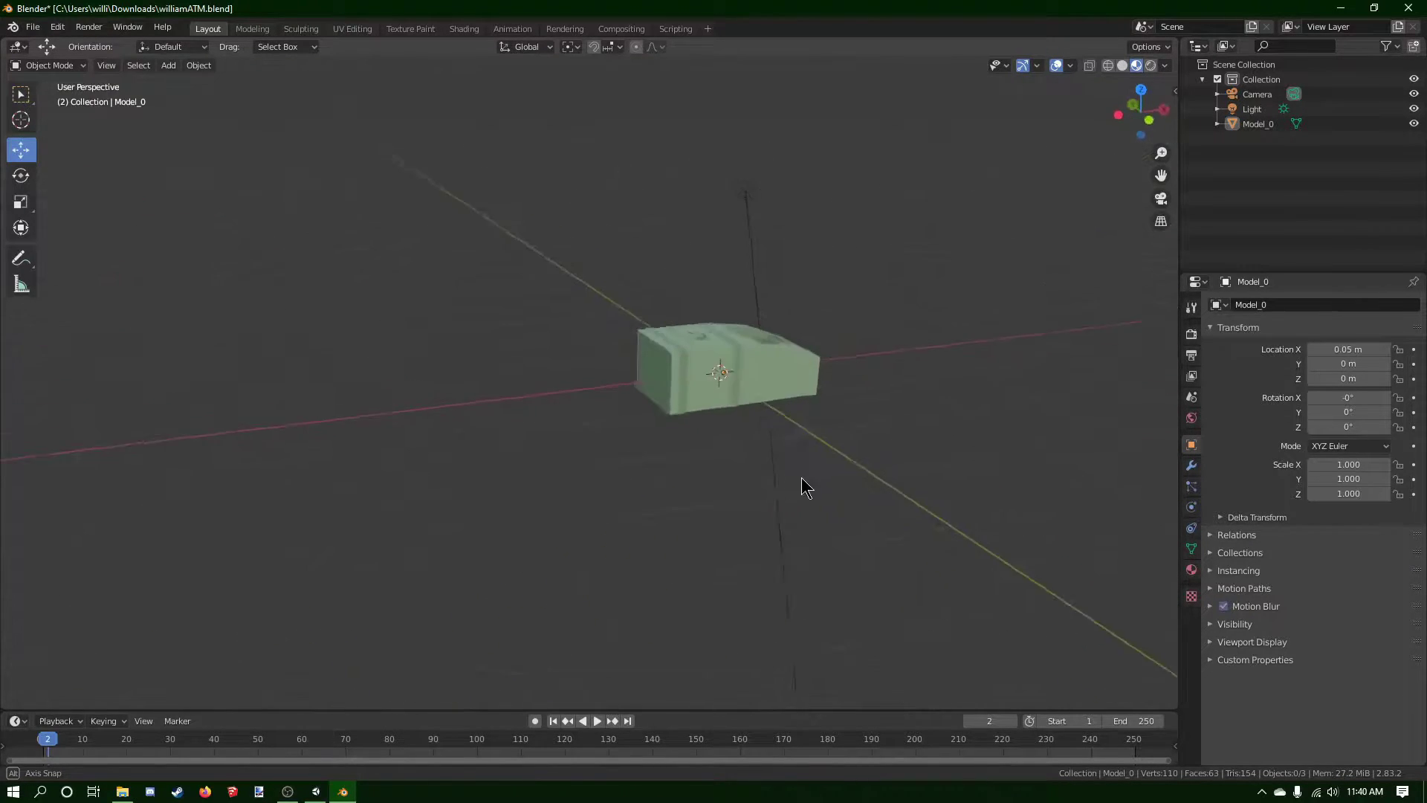
{"action": "scroll", "coordinate": [729, 437], "scroll_direction": "down", "scroll_amount": 4}
{"action": "middle_click_drag", "start_coordinate": [729, 436], "coordinate": [684, 428]}
{"action": "left_click", "coordinate": [684, 429]}
{"action": "scroll", "coordinate": [775, 436], "scroll_direction": "up", "scroll_amount": 4}
{"action": "middle_click_drag", "start_coordinate": [775, 436], "coordinate": [839, 366]}
{"action": "key", "text": "alt+Tab"}
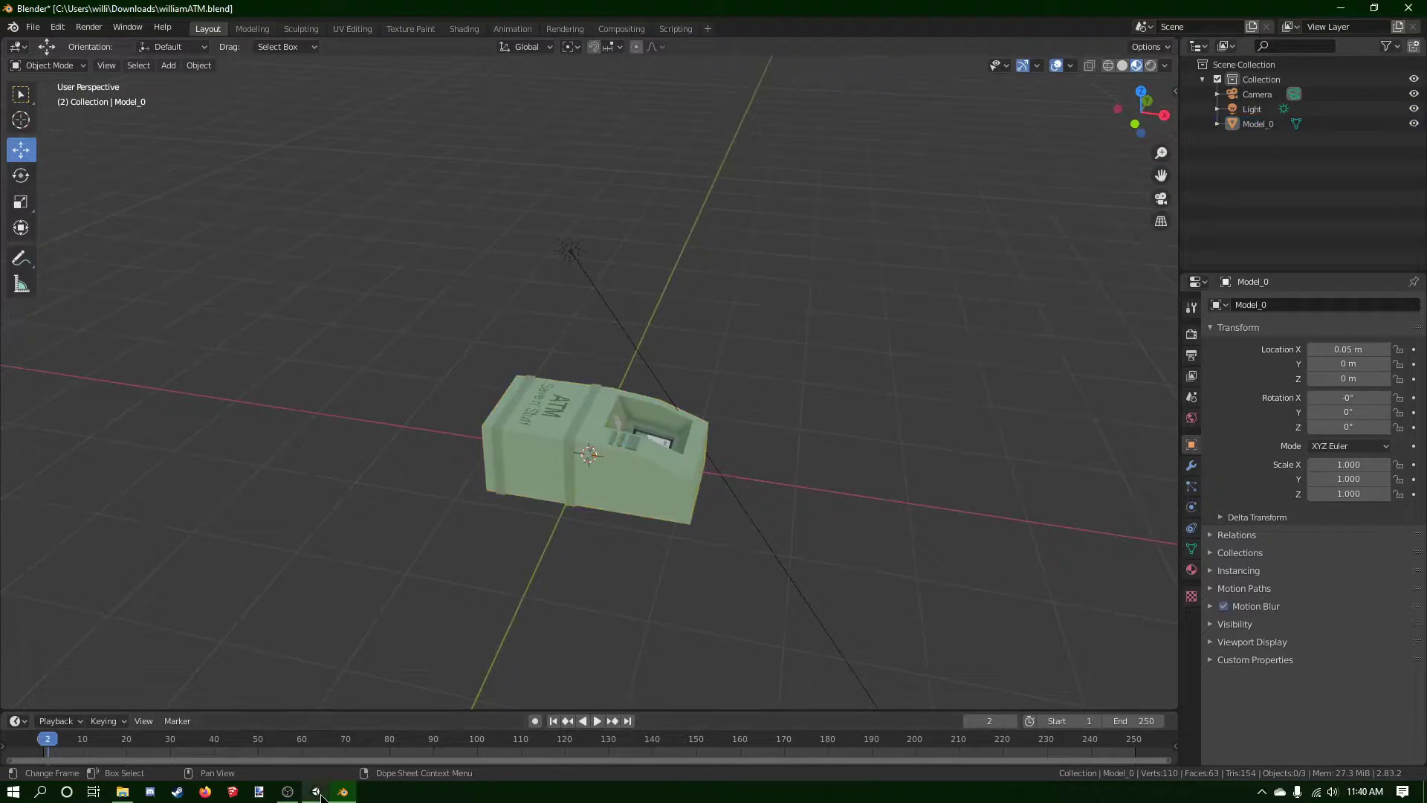
{"action": "middle_click_drag", "start_coordinate": [525, 437], "coordinate": [471, 425]}
Create a folder named 'ATM' in Assets, beside Editor, Game and Scenes
{"action": "right_click", "coordinate": [365, 655]}
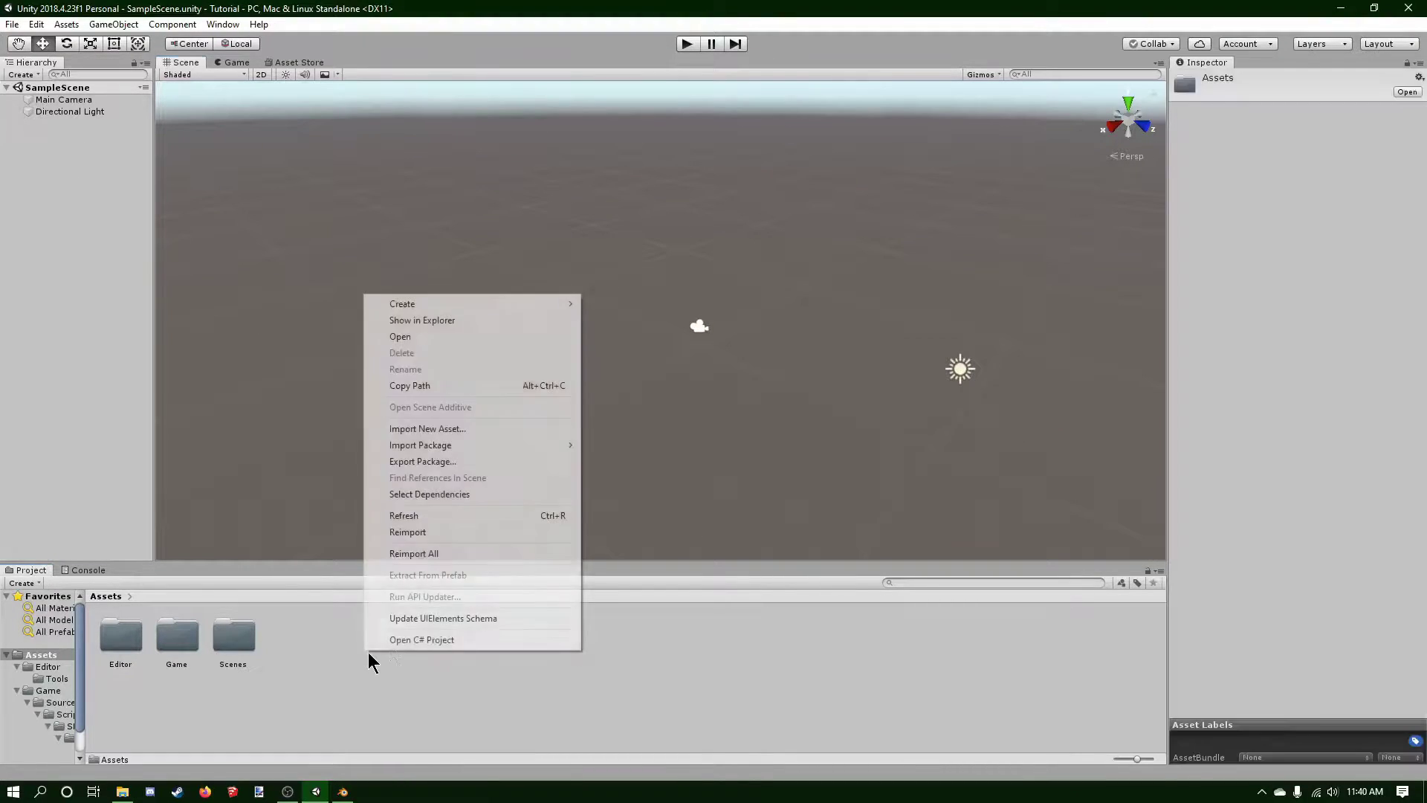
{"action": "mouse_move", "coordinate": [484, 304]}
{"action": "left_click", "coordinate": [660, 250]}
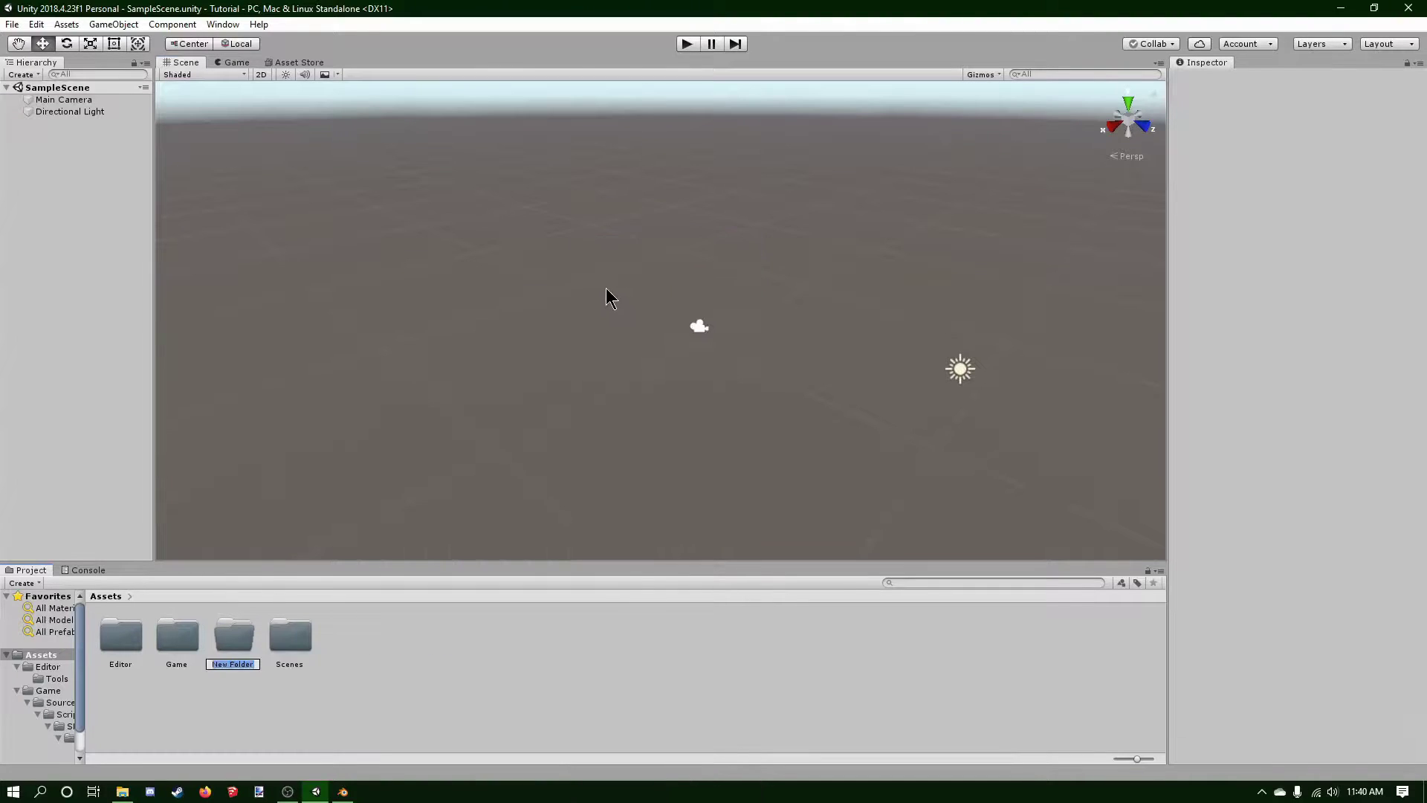
{"action": "type", "text": "ATM"}
{"action": "key", "text": "Return"}
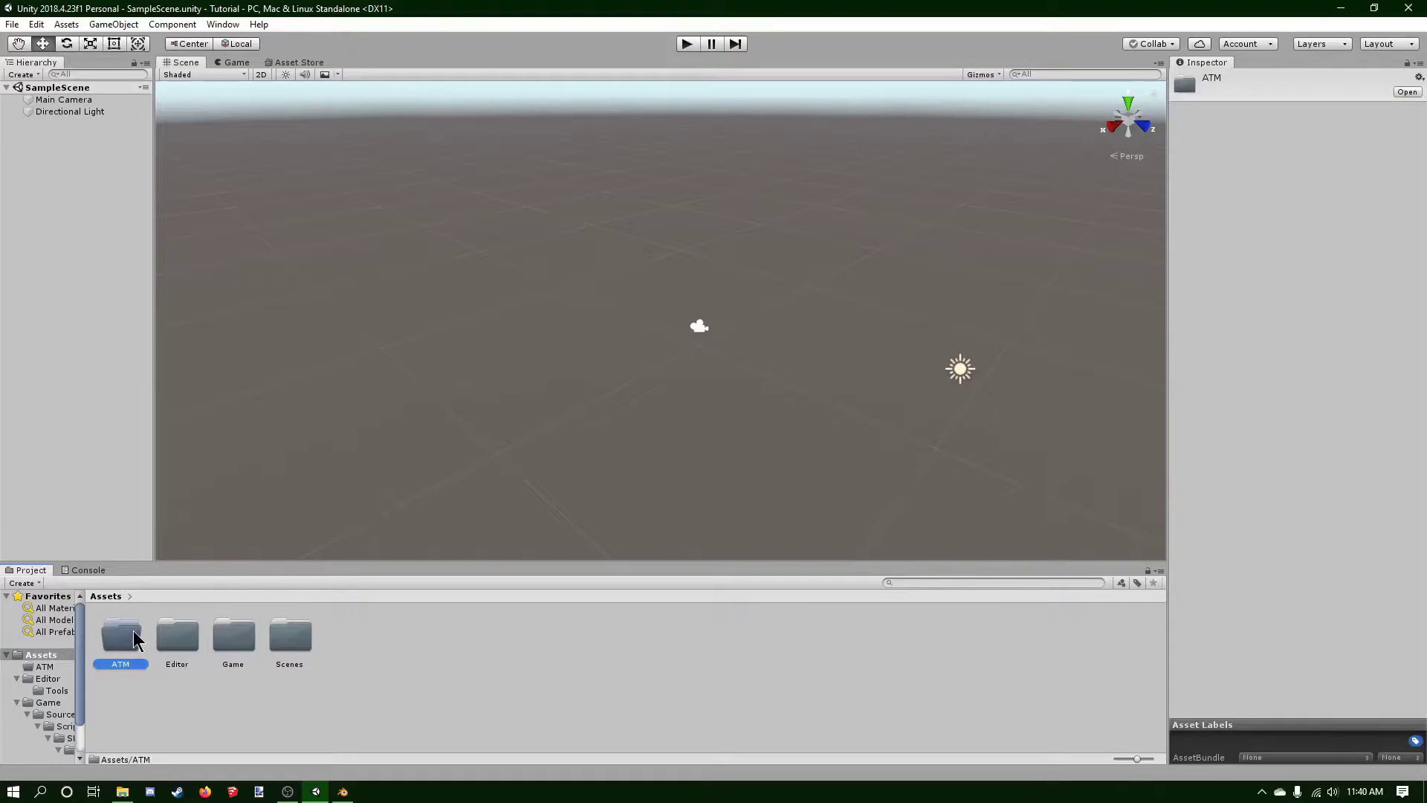
{"action": "left_click", "coordinate": [152, 696]}
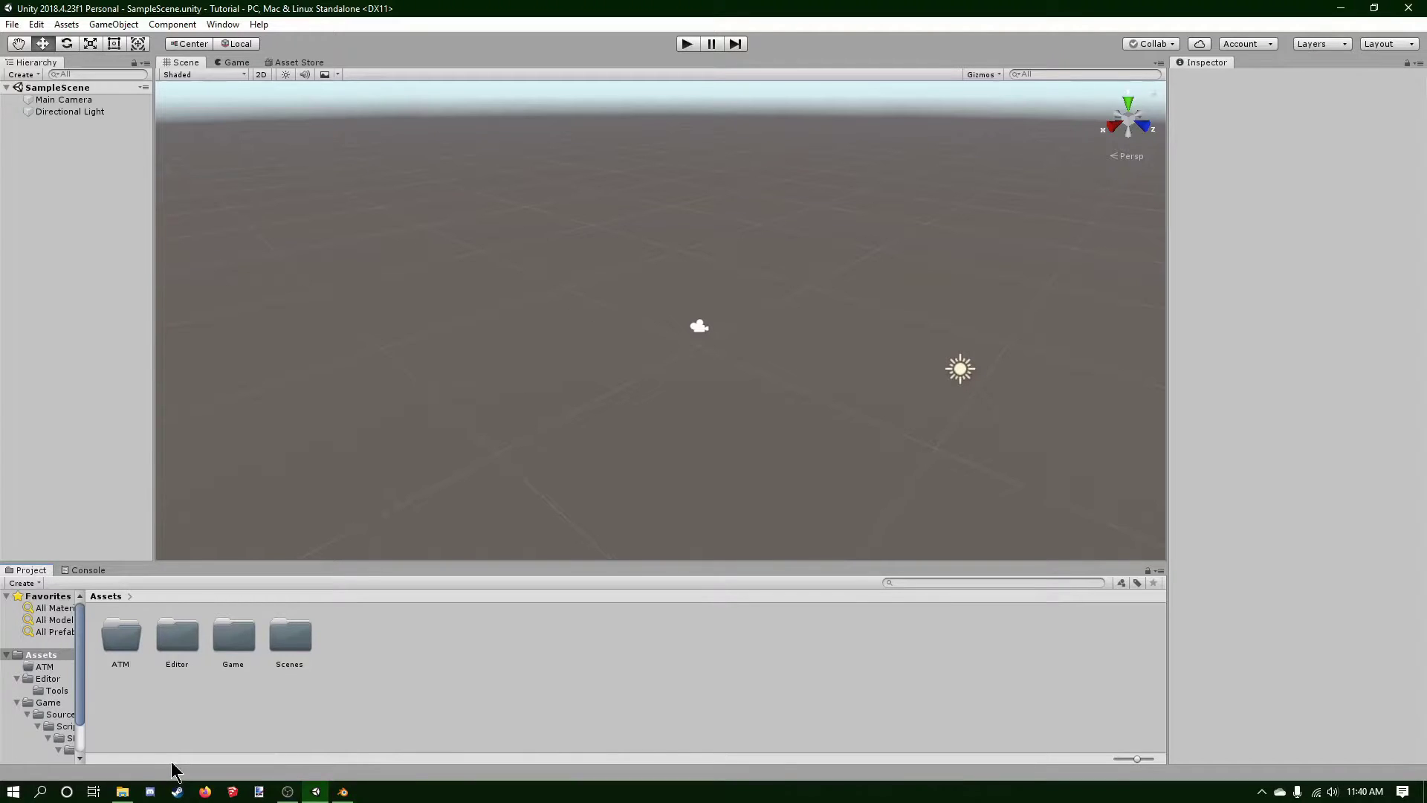
Drag ATM.fbx and Texture.png from D:\UNTURNED_MODDING\TUTORIAL into Unity's Assets
{"action": "left_click", "coordinate": [124, 790]}
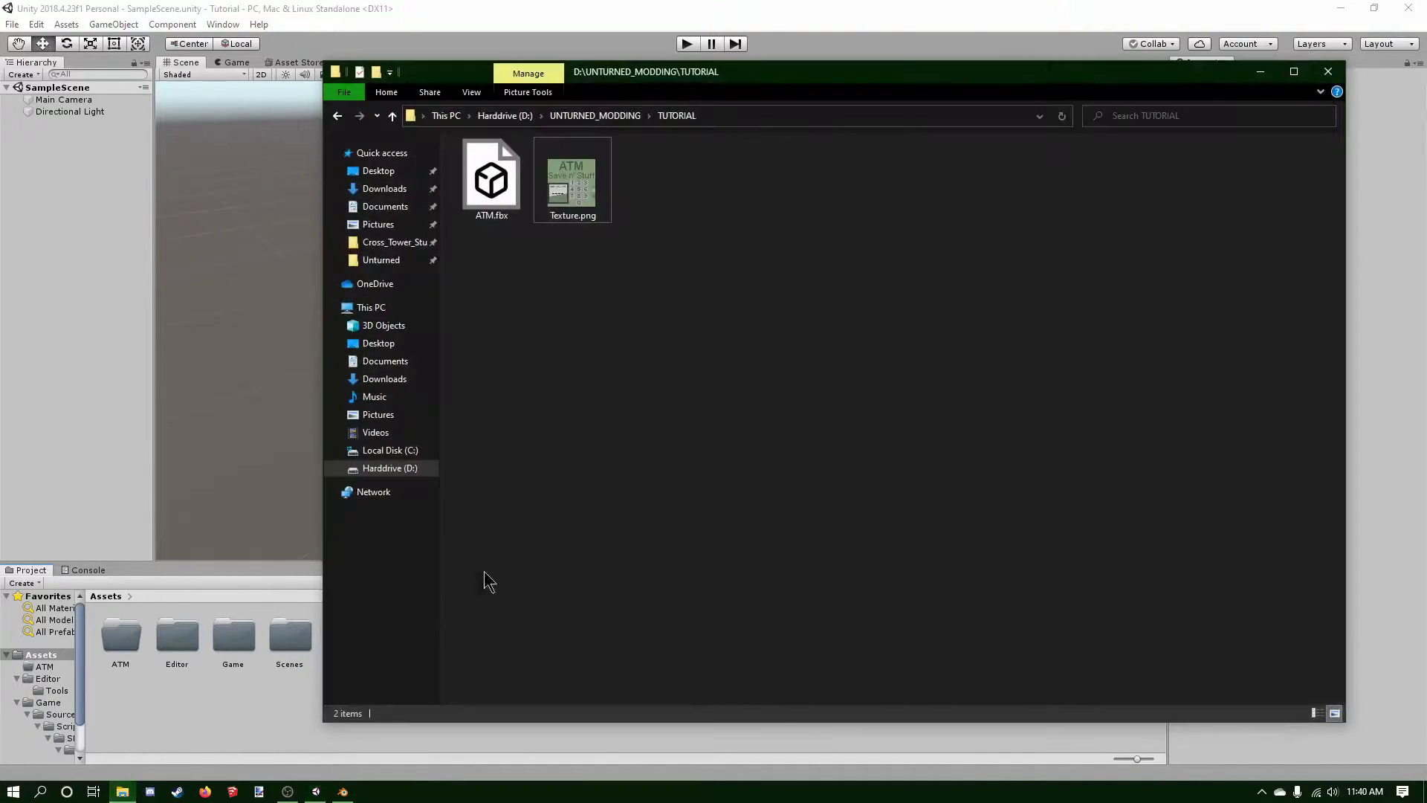
{"action": "left_click_drag", "start_coordinate": [703, 87], "coordinate": [1026, 103]}
{"action": "left_click_drag", "start_coordinate": [816, 194], "coordinate": [525, 631]}
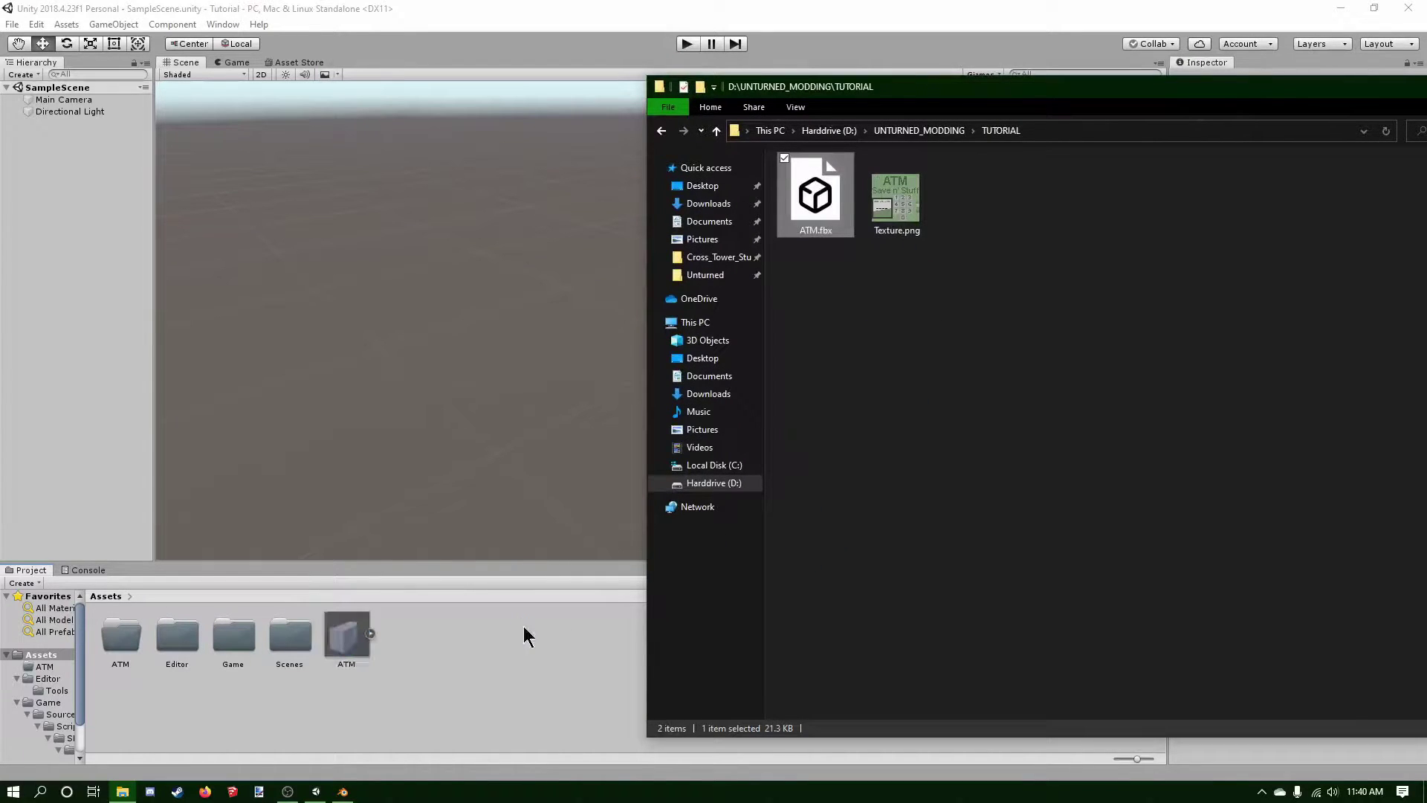
{"action": "left_click", "coordinate": [891, 232]}
{"action": "left_click_drag", "start_coordinate": [890, 232], "coordinate": [581, 660]}
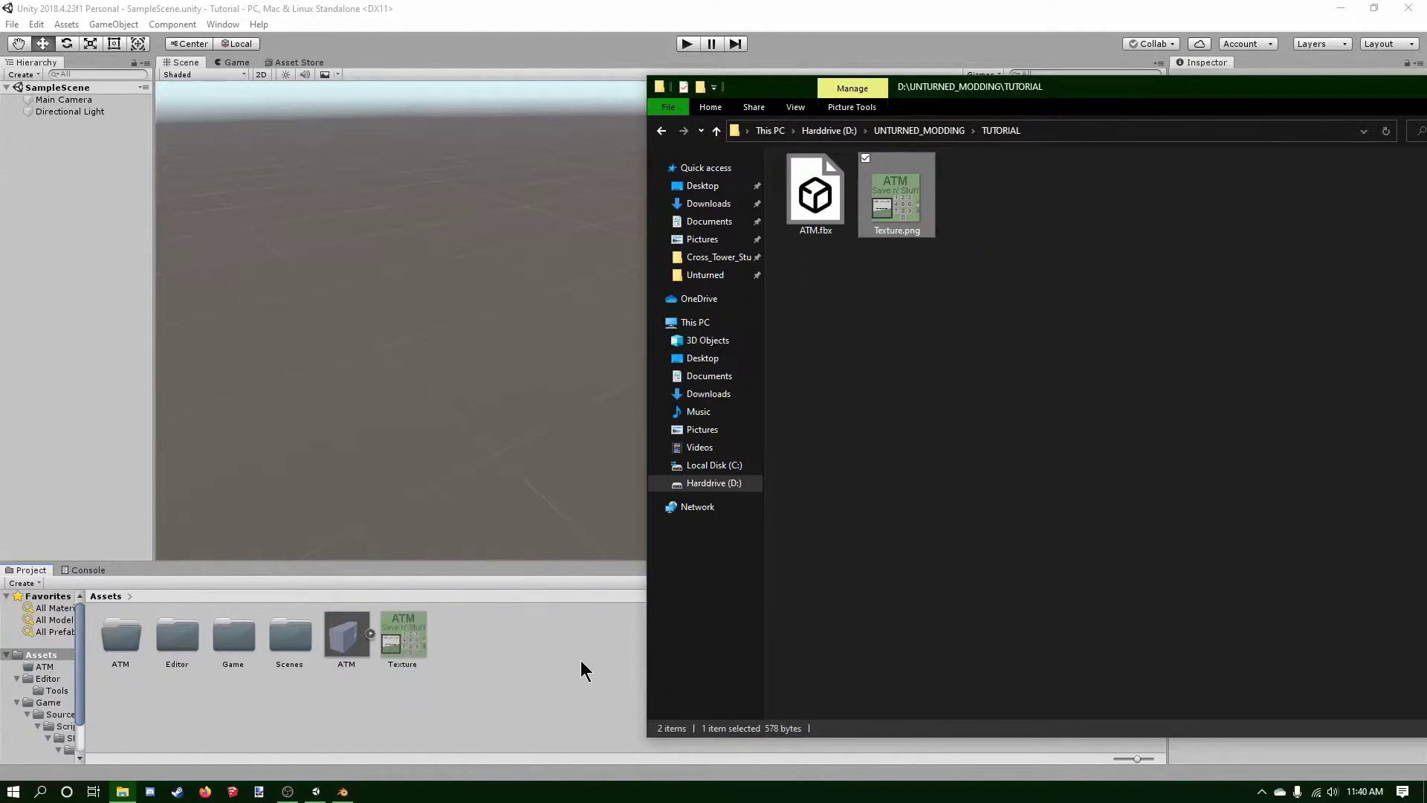
{"action": "left_click", "coordinate": [582, 661]}
Turn off Convert Units in the ATM model's import settings and apply
{"action": "left_click", "coordinate": [371, 634]}
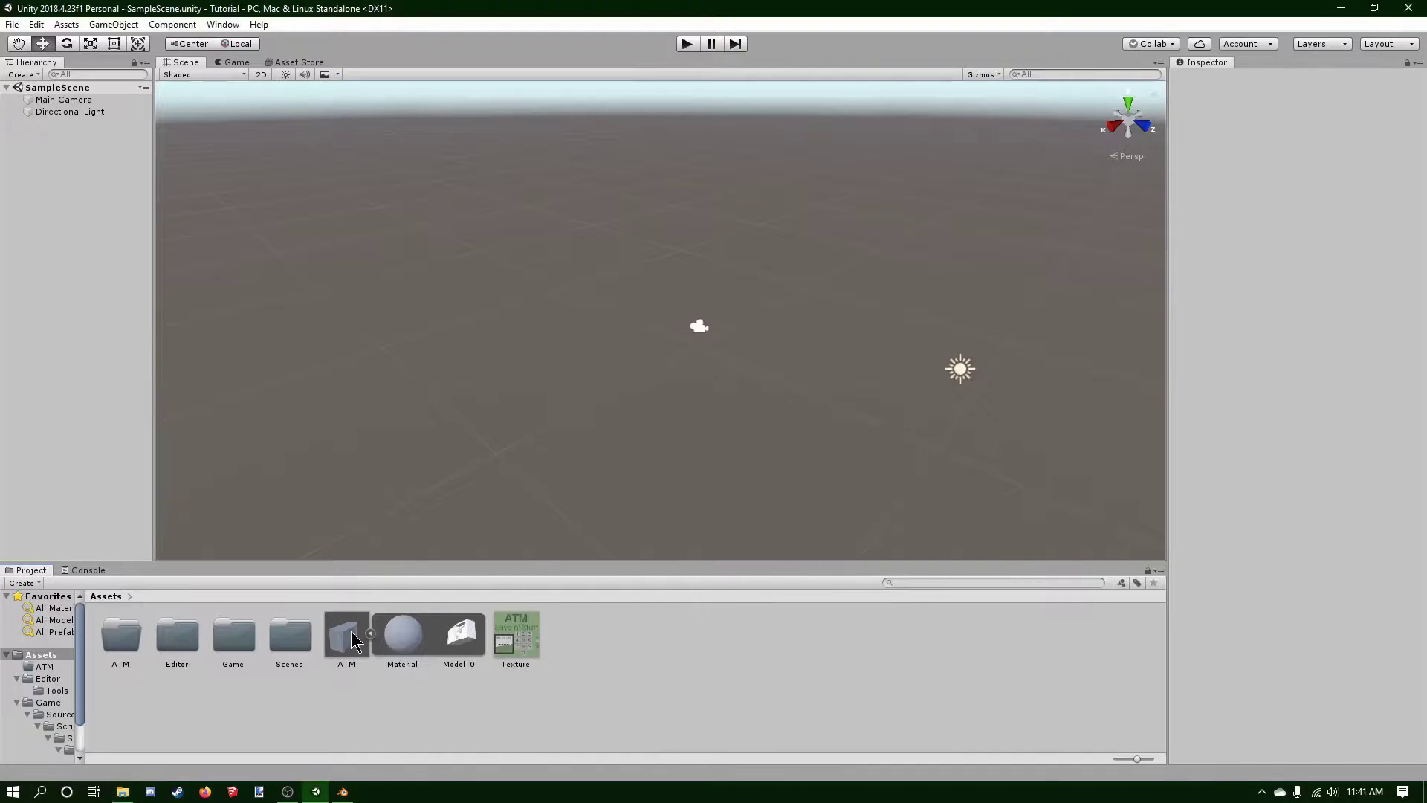
{"action": "left_click", "coordinate": [353, 641]}
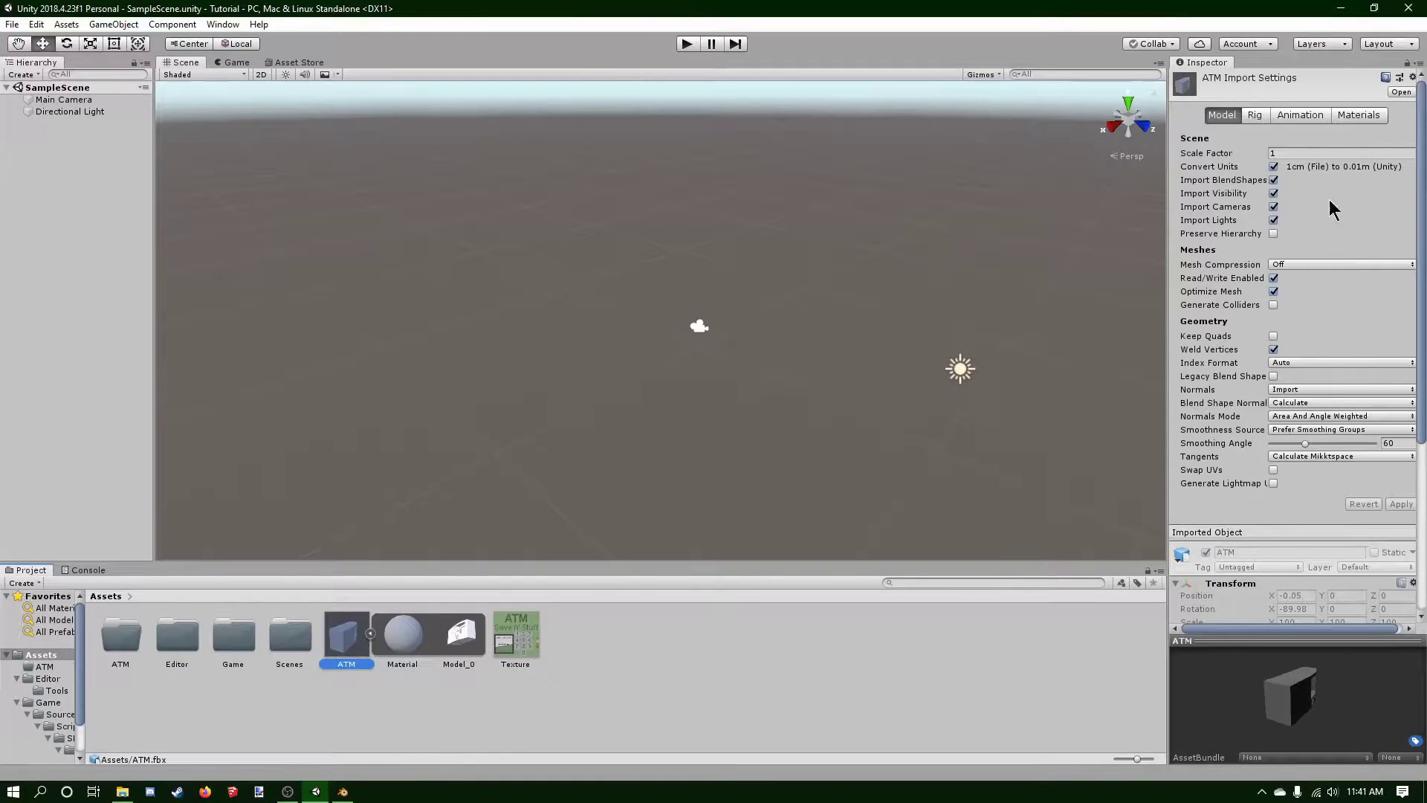
{"action": "left_click", "coordinate": [1275, 166]}
{"action": "left_click", "coordinate": [1401, 504]}
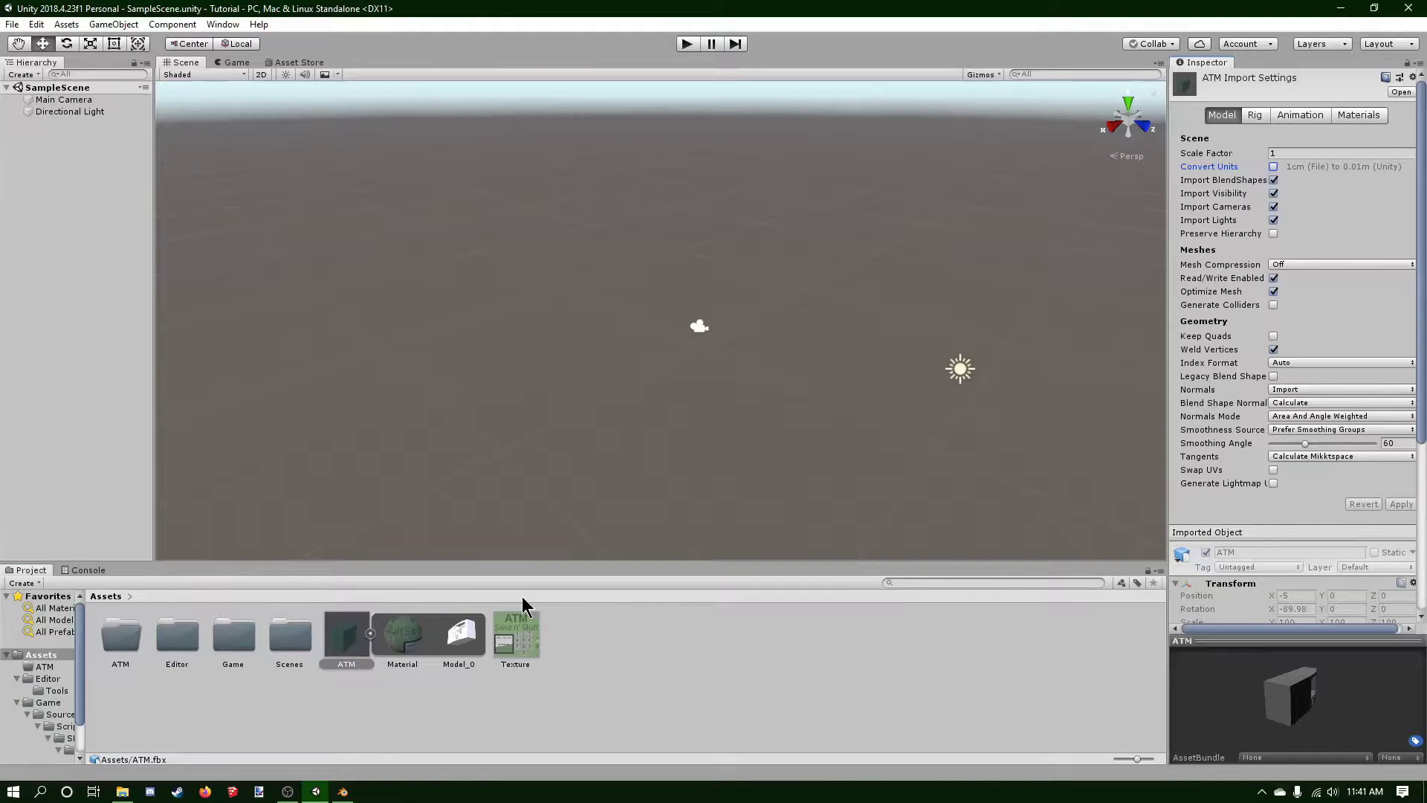
Check the ATM's embedded Material, then add the ATM model to the SampleScene hierarchy
{"action": "left_click", "coordinate": [405, 643]}
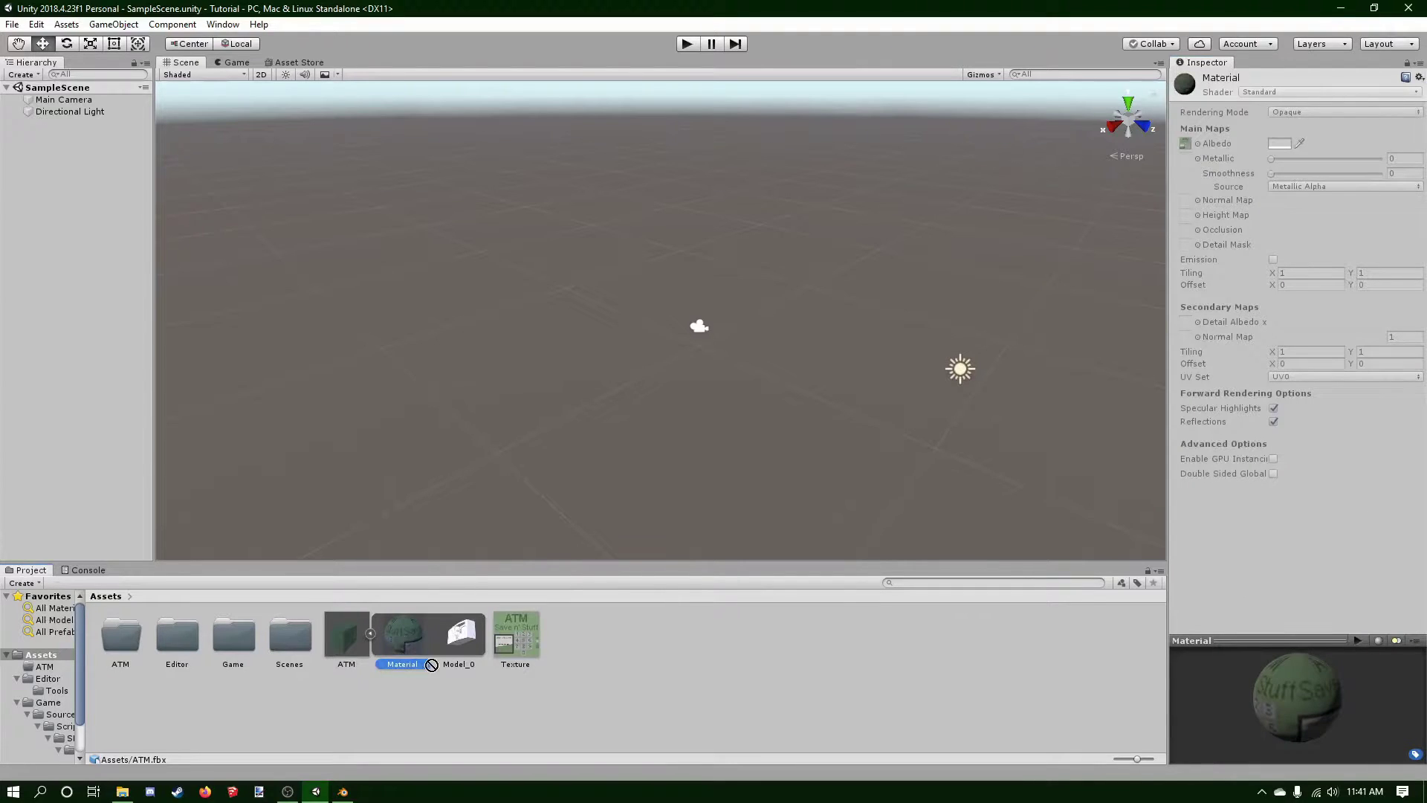
{"action": "left_click", "coordinate": [372, 643]}
{"action": "left_click_drag", "start_coordinate": [372, 643], "coordinate": [76, 402]}
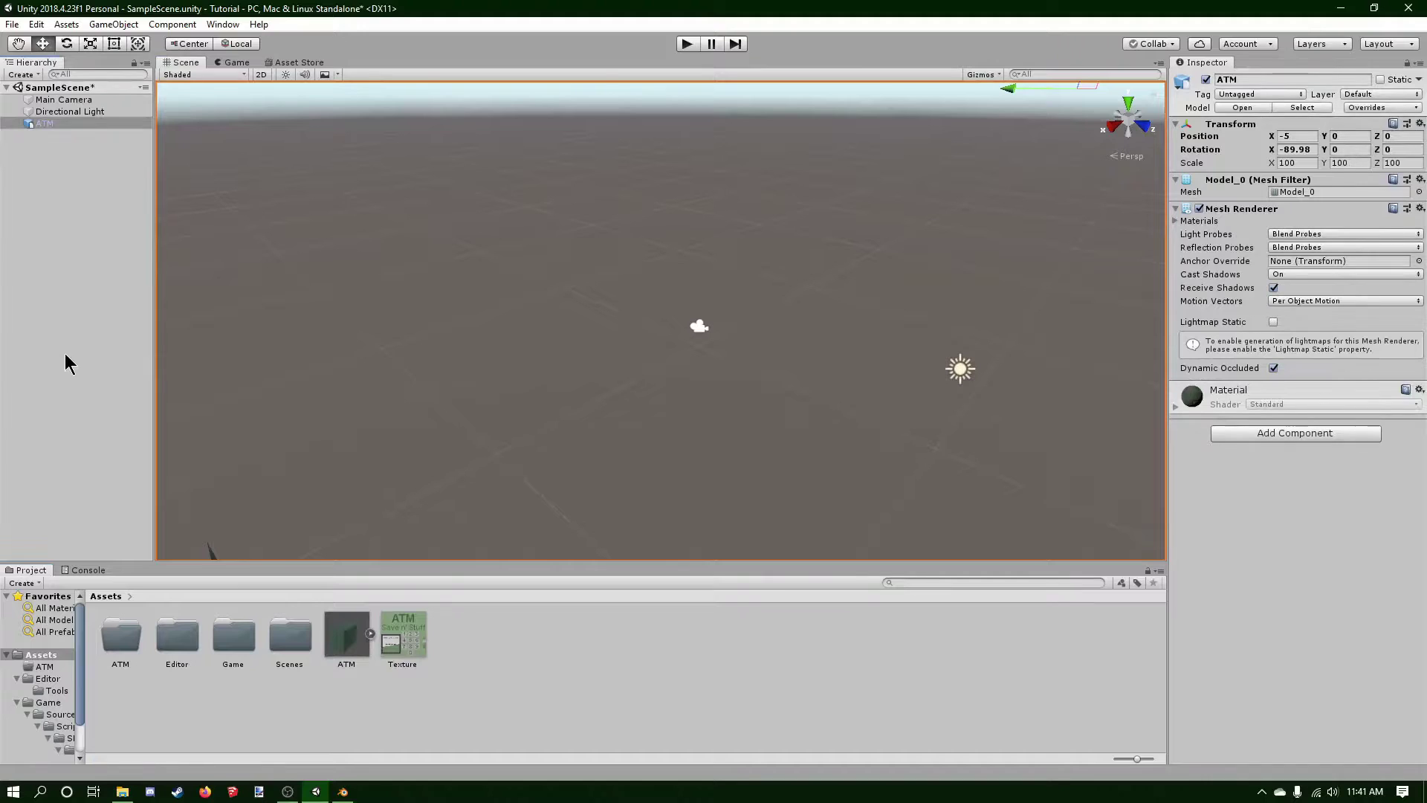
Frame the ATM object in the scene view and apply the Texture image to it
{"action": "left_click", "coordinate": [78, 307]}
{"action": "left_click", "coordinate": [75, 125]}
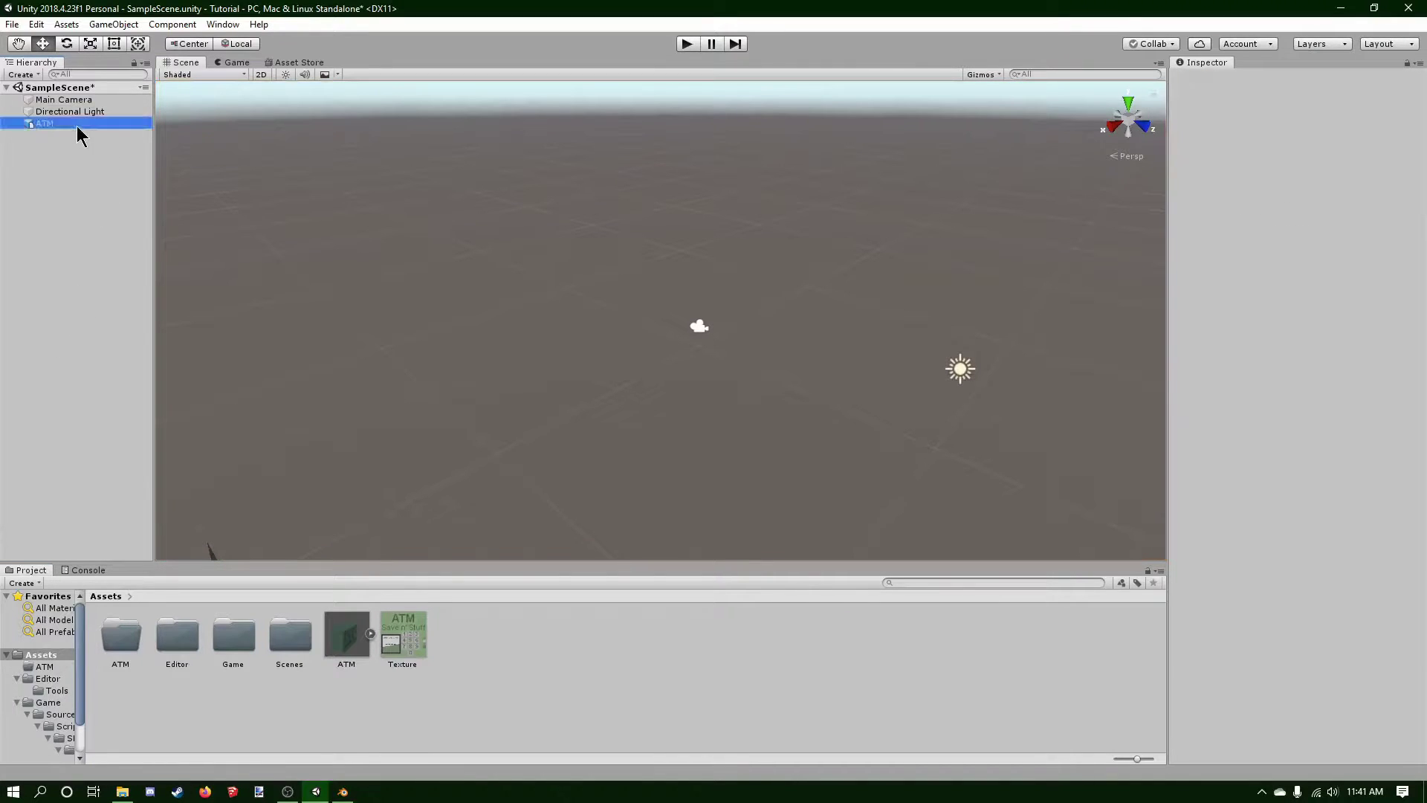
{"action": "key", "text": "f"}
{"action": "right_click_drag", "start_coordinate": [652, 336], "coordinate": [595, 387]}
{"action": "left_click_drag", "start_coordinate": [400, 638], "coordinate": [605, 359]}
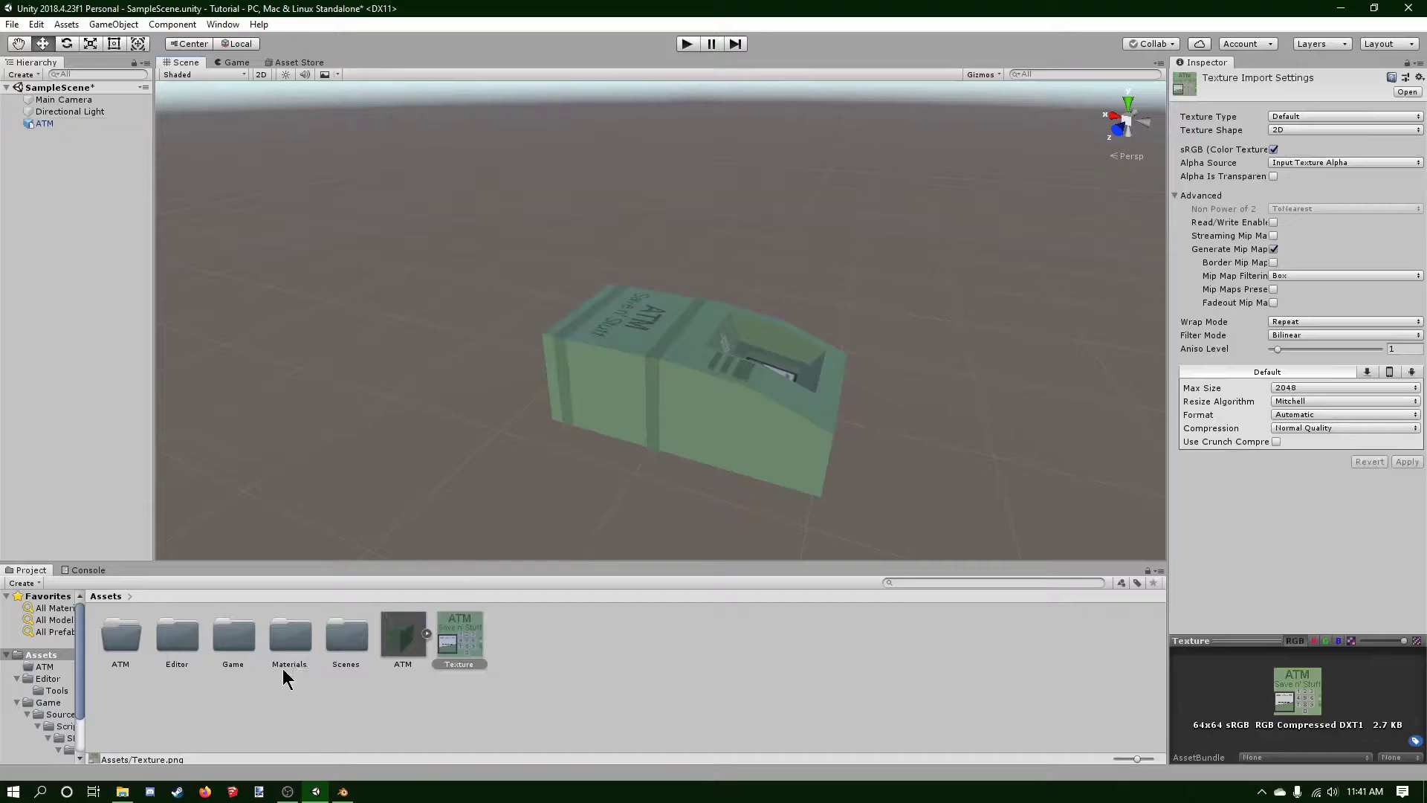
Set the Texture material's Smoothness to 0 in the new Materials folder
{"action": "double_click", "coordinate": [290, 643]}
{"action": "left_click", "coordinate": [141, 628]}
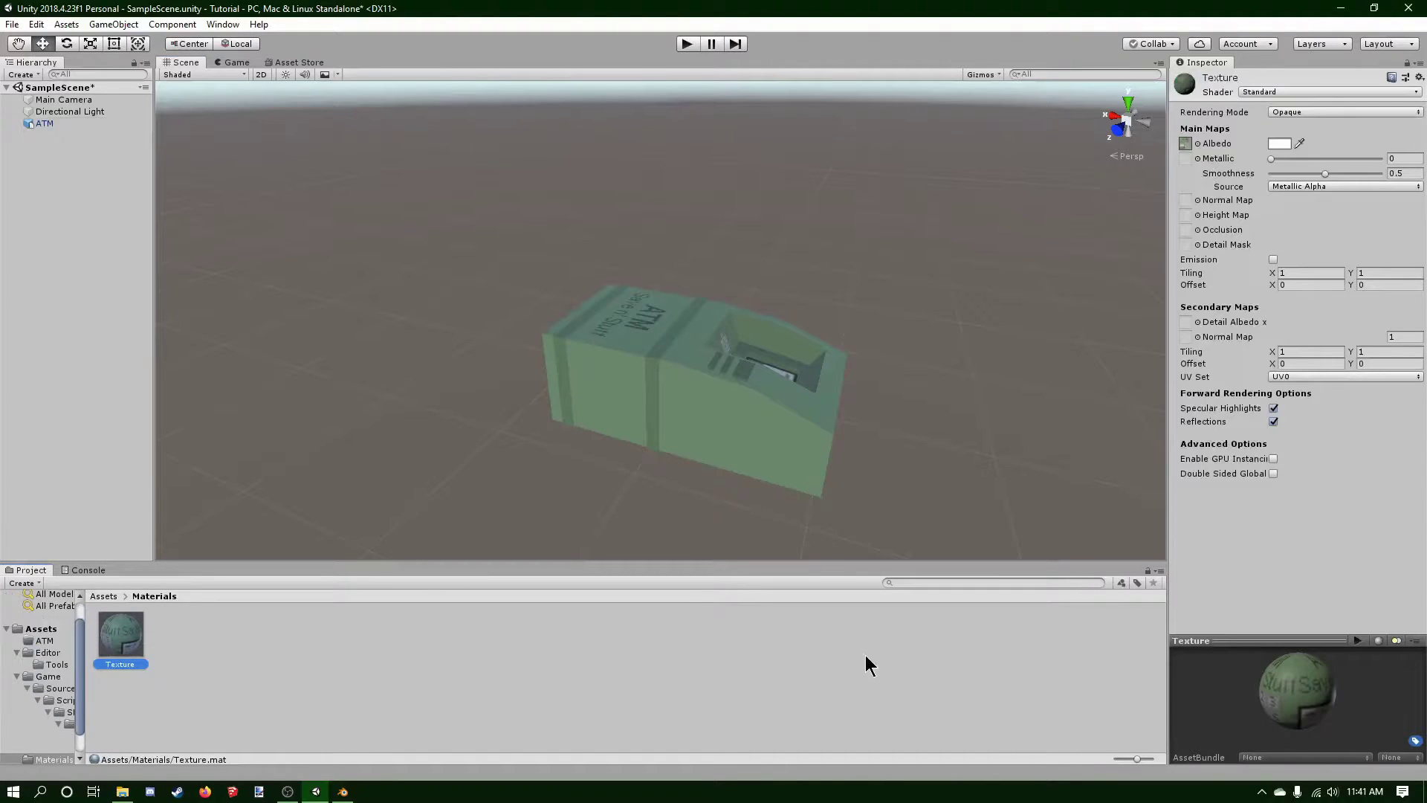
{"action": "left_click_drag", "start_coordinate": [1324, 173], "coordinate": [1126, 178]}
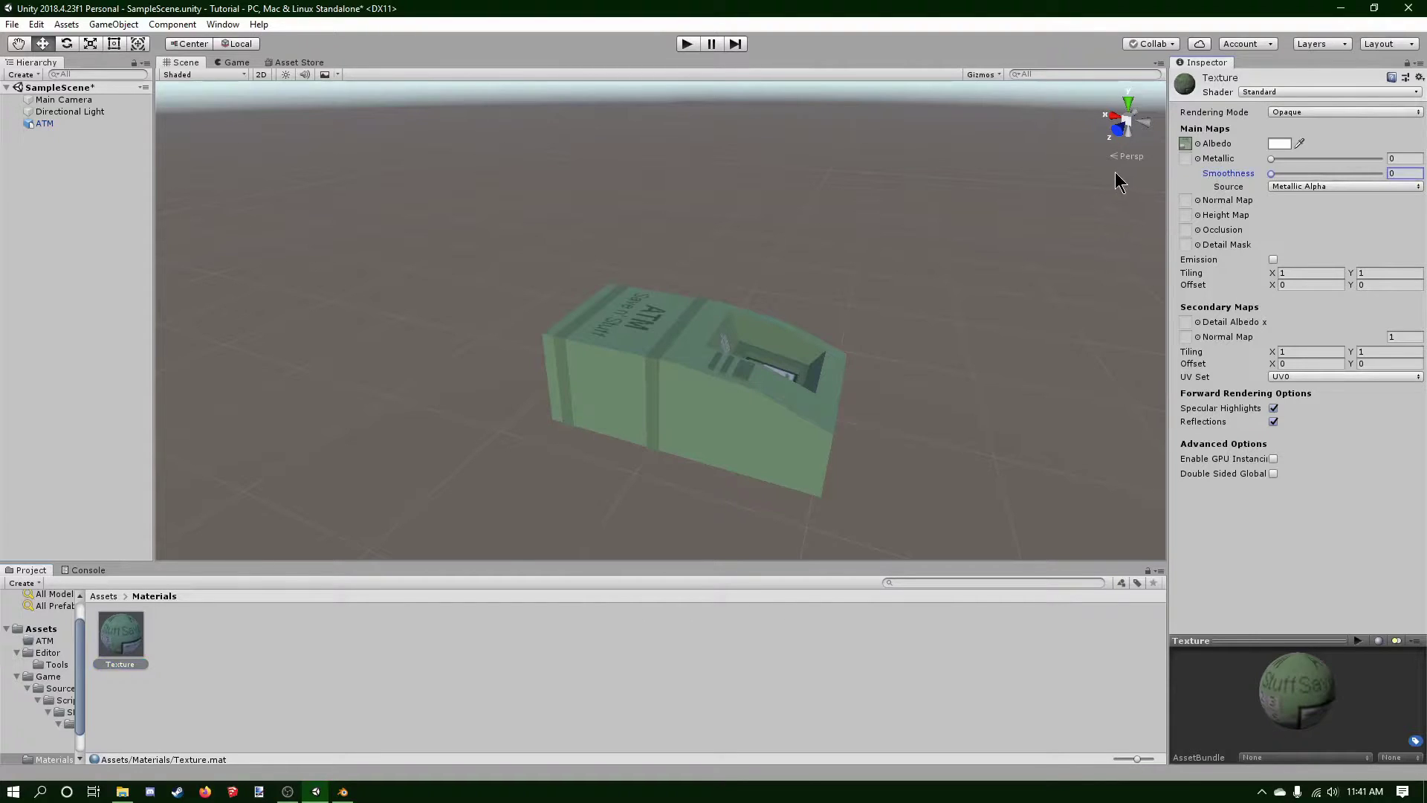
Move the Texture material out of Materials into the Assets folder
{"action": "left_click_drag", "start_coordinate": [796, 232], "coordinate": [669, 334], "text": "alt"}
{"action": "left_click", "coordinate": [713, 252]}
{"action": "left_click_drag", "start_coordinate": [127, 623], "coordinate": [70, 625]}
{"action": "left_click", "coordinate": [105, 597]}
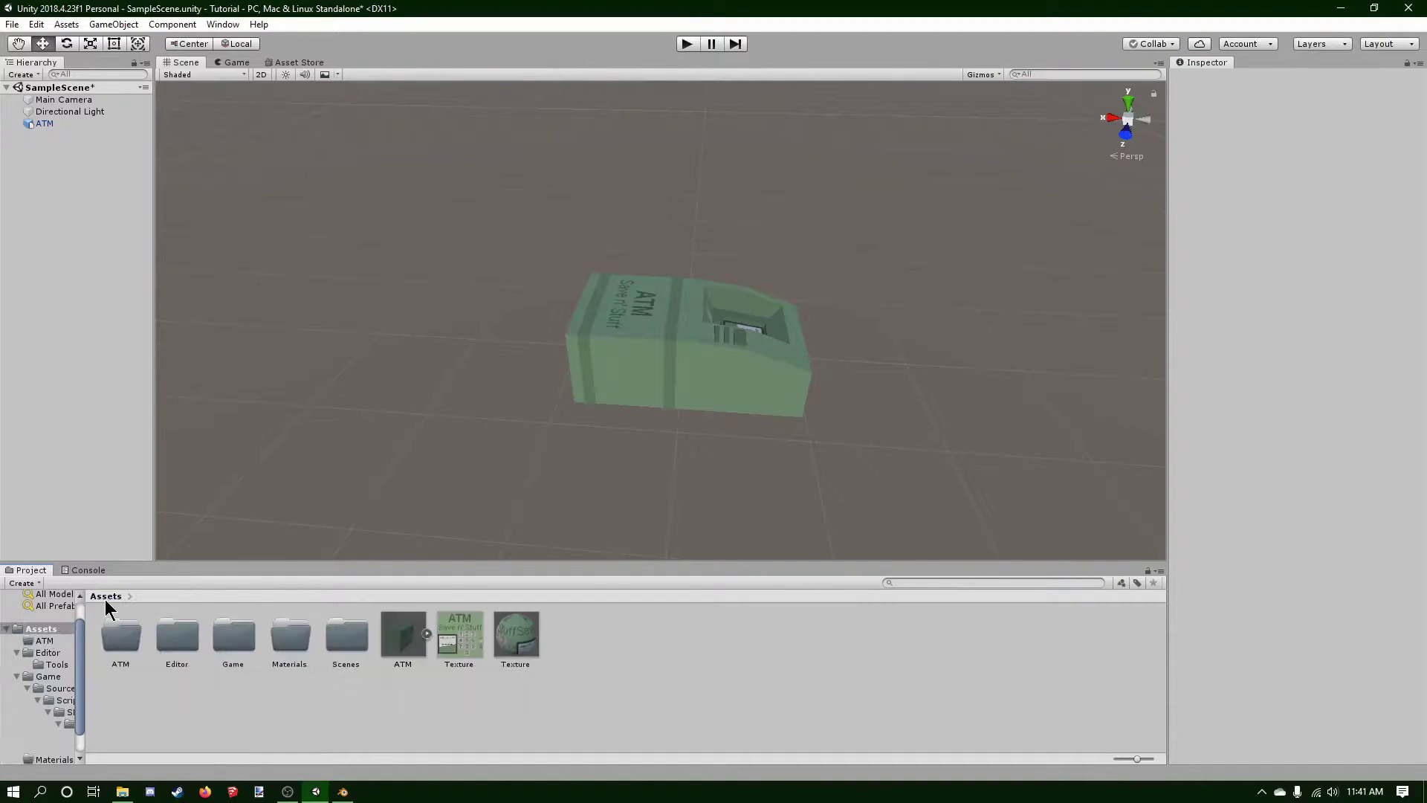
Delete the empty Materials folder and confirm
{"action": "left_click", "coordinate": [306, 639]}
{"action": "key", "text": "Delete"}
{"action": "key", "text": "Return"}
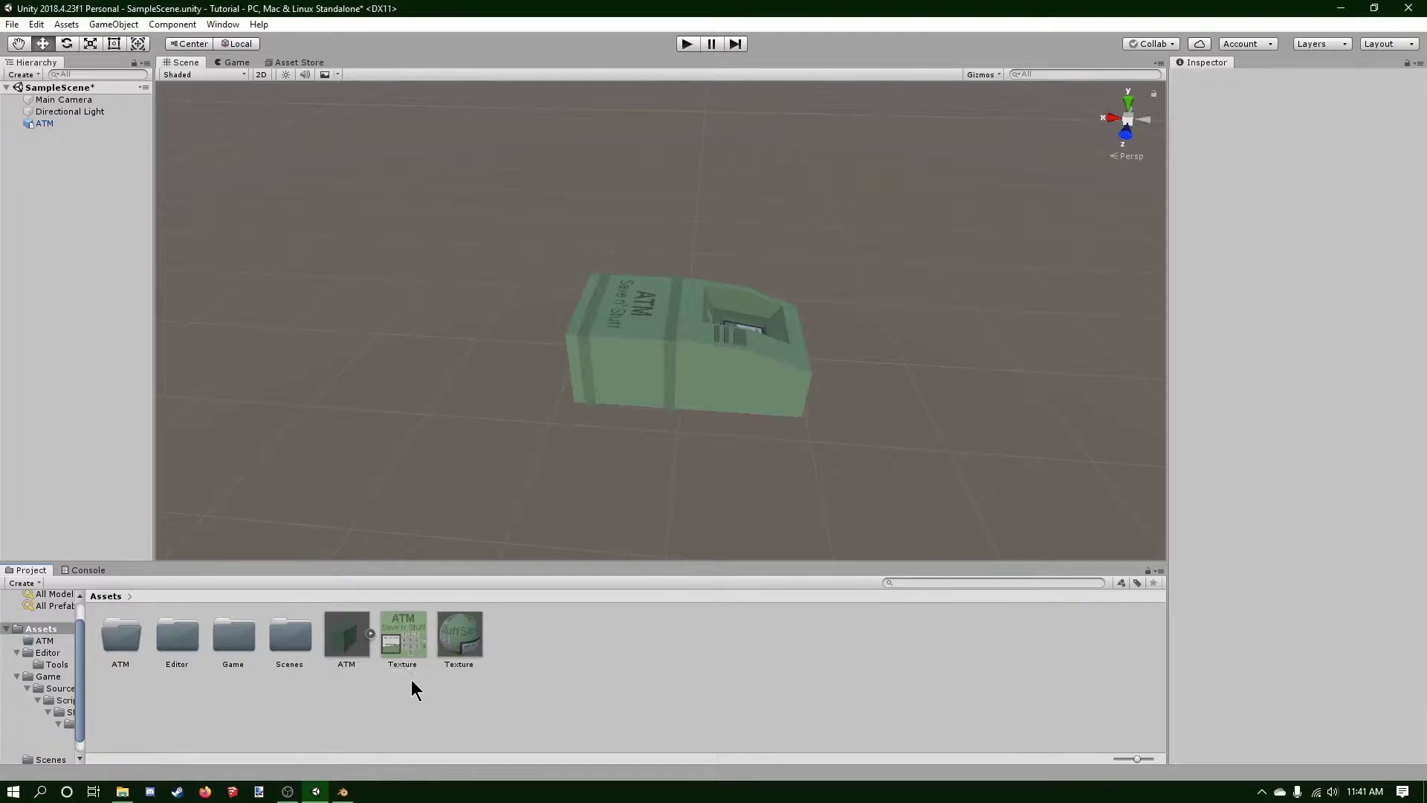
Inspect the Texture material, Texture image, ATM model and Model_0 mesh assets
{"action": "left_click", "coordinate": [370, 634]}
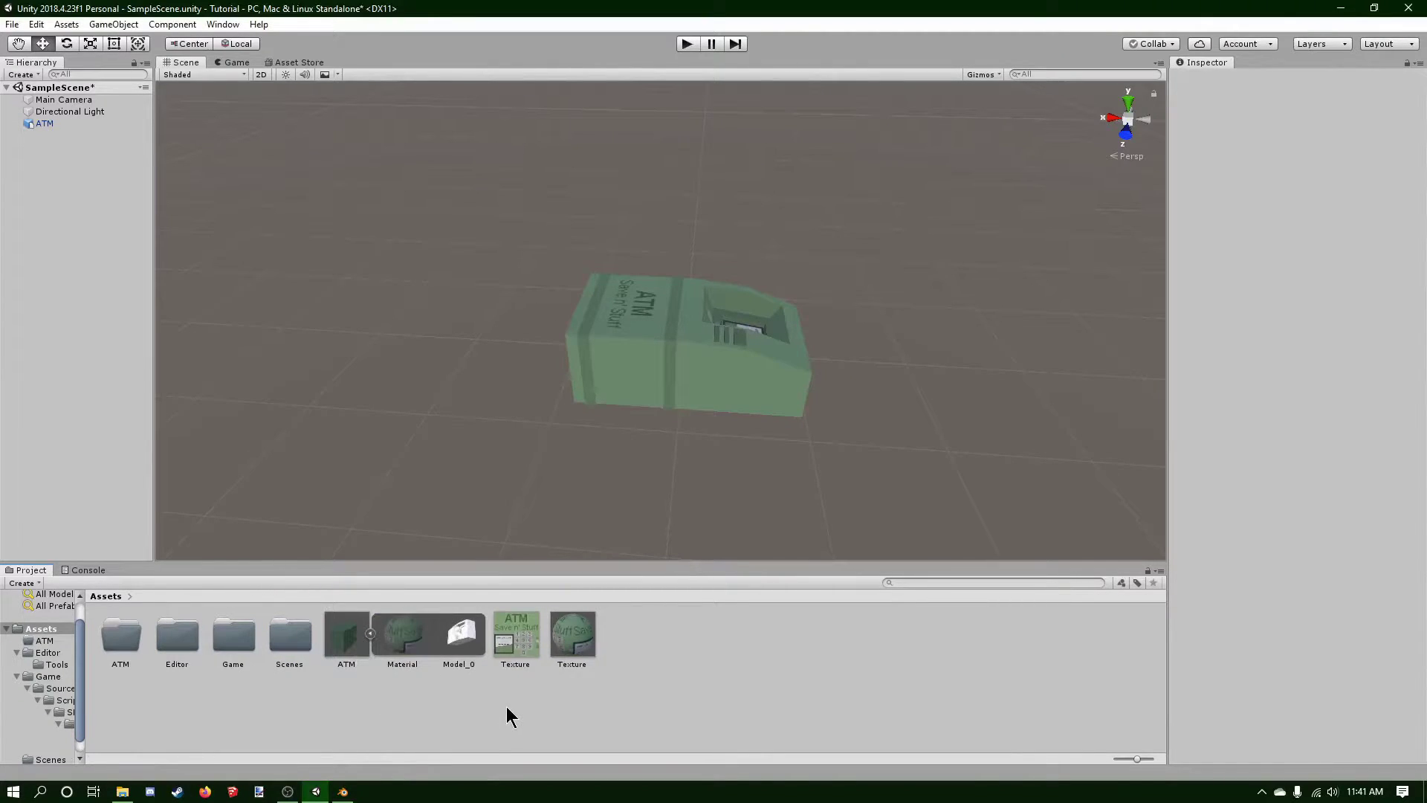
{"action": "left_click", "coordinate": [566, 639]}
{"action": "left_click", "coordinate": [528, 653]}
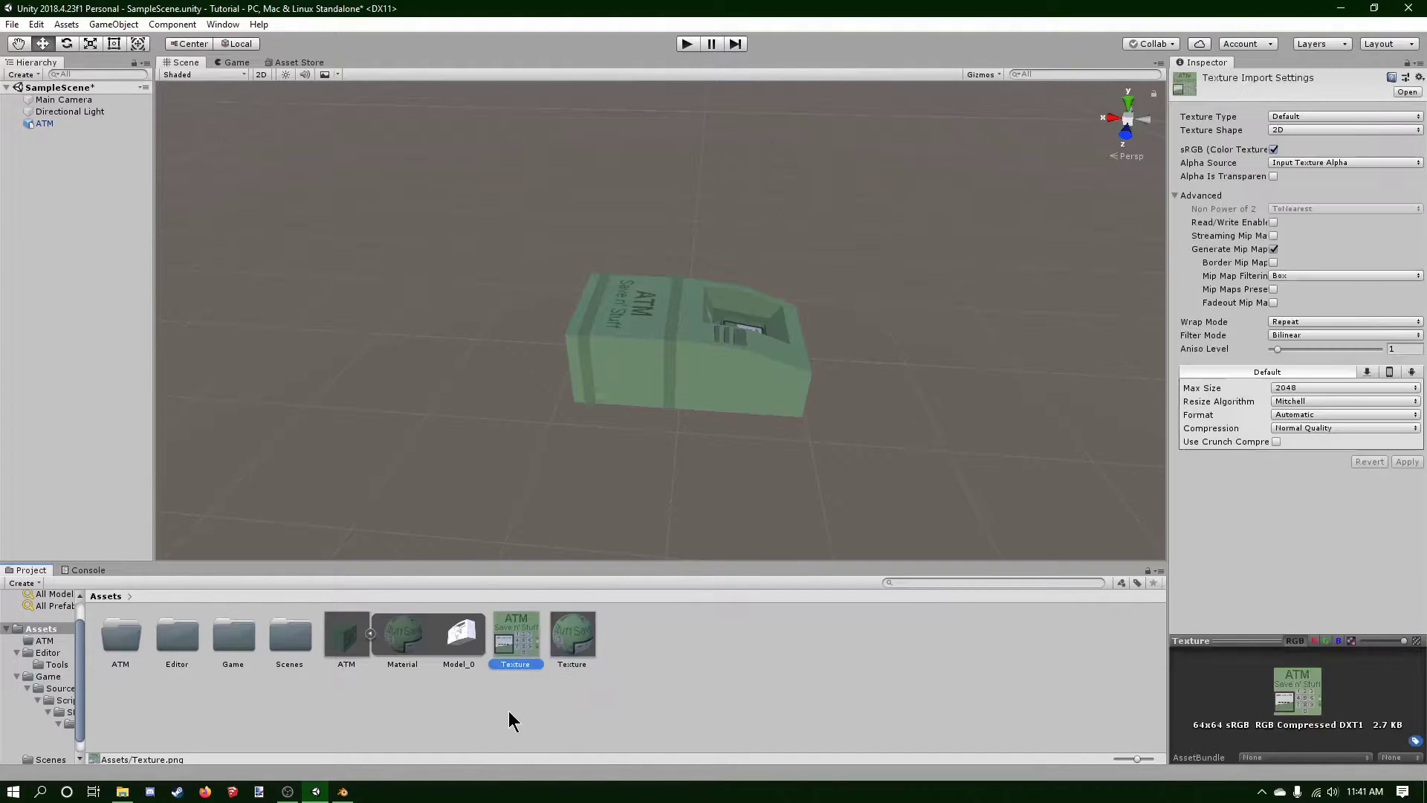
{"action": "left_click", "coordinate": [363, 645]}
{"action": "left_click", "coordinate": [470, 644]}
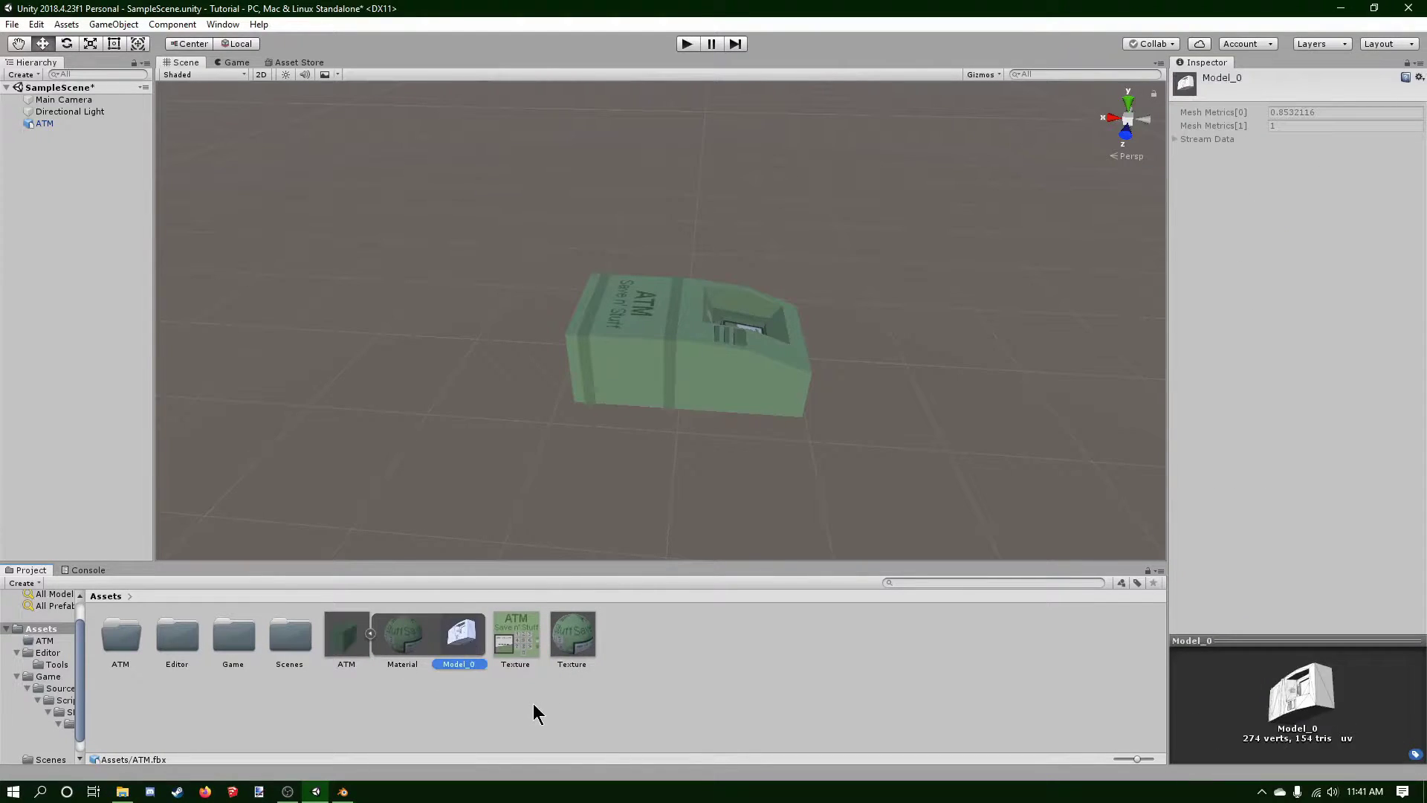
{"action": "left_click", "coordinate": [526, 706]}
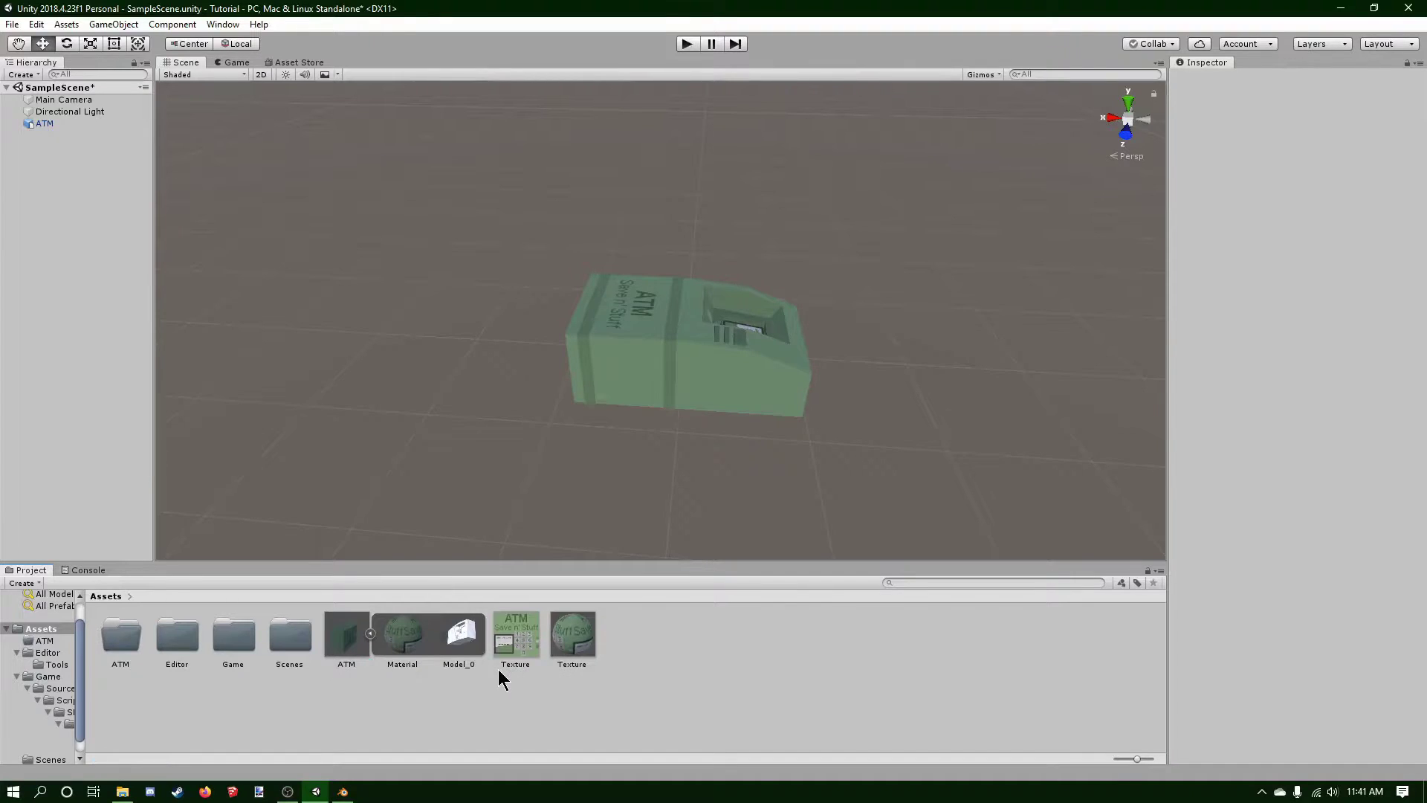
Delete the ATM object from the scene and save the scene
{"action": "key", "text": "ctrl+s"}
{"action": "left_click", "coordinate": [73, 123]}
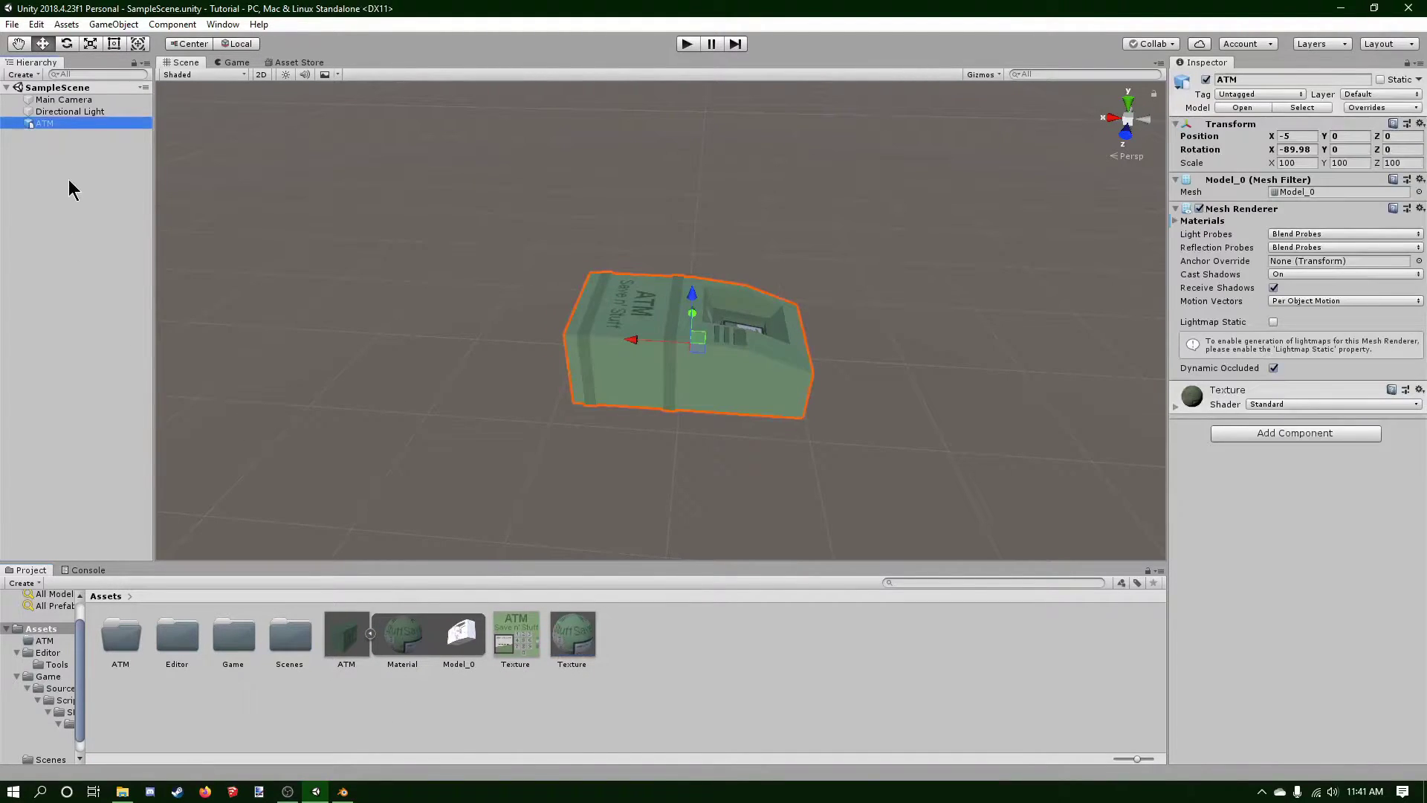
{"action": "key", "text": "Delete"}
{"action": "key", "text": "super"}
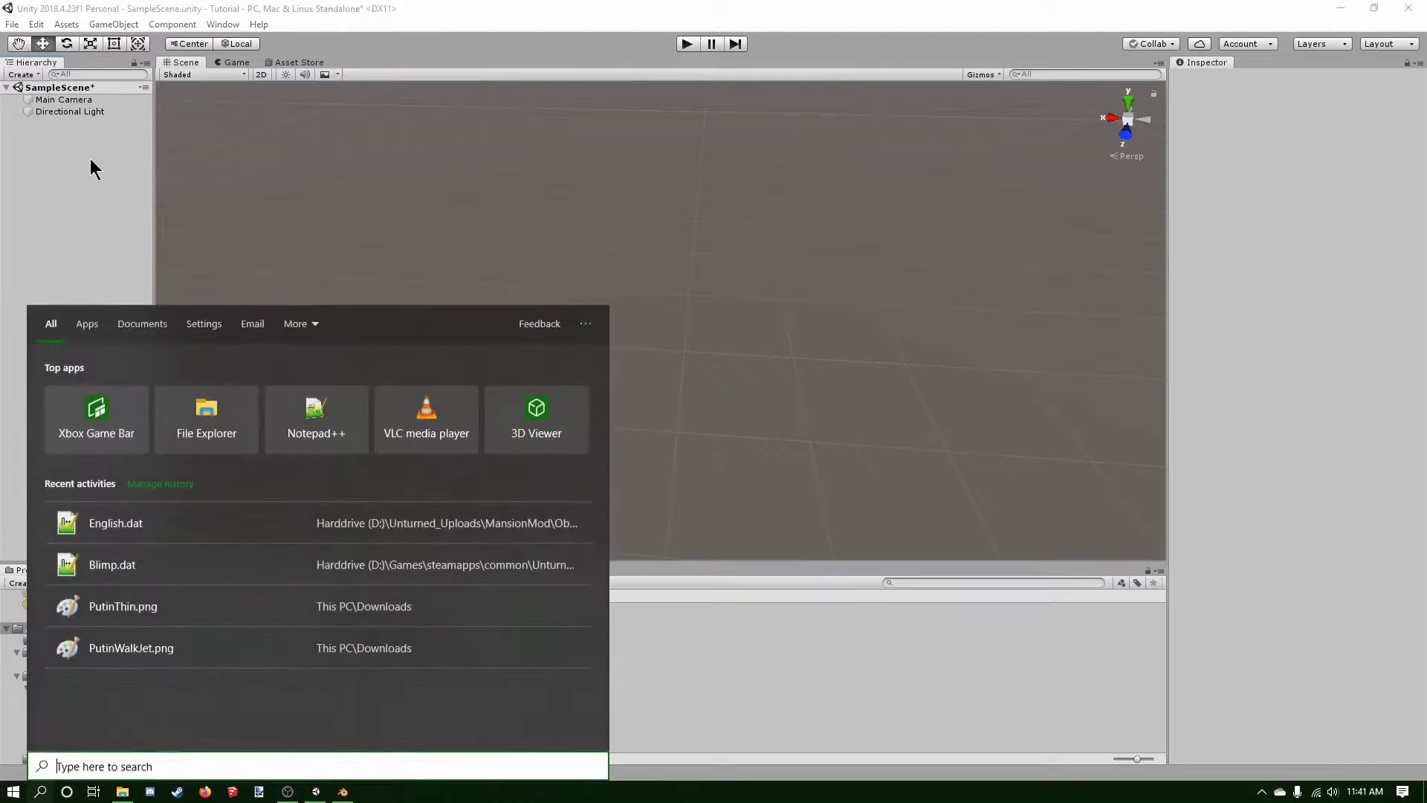
{"action": "key", "text": "super"}
{"action": "key", "text": "ctrl+s"}
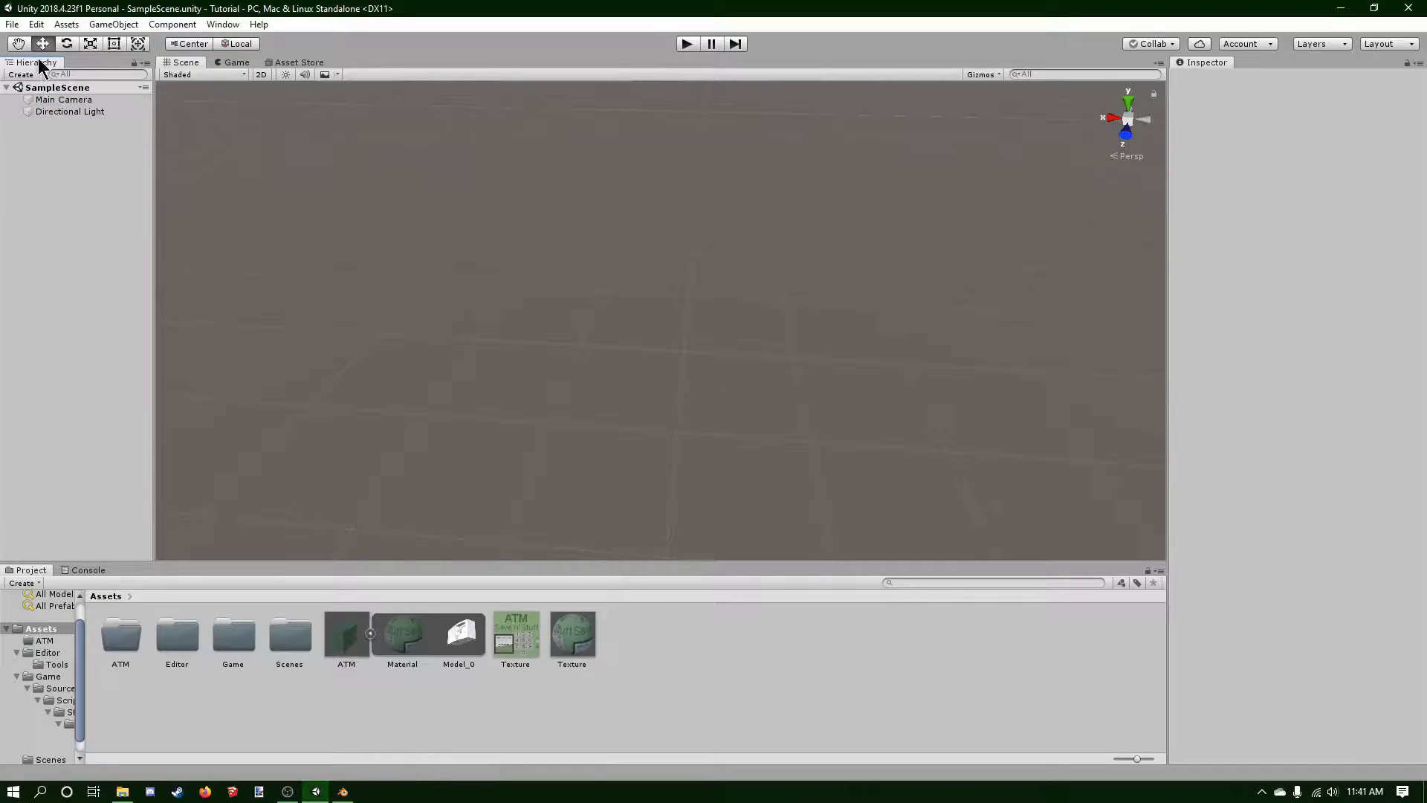
Import a custom package, choosing ExampleAssets.unitypackage from Unturned's Bundles\Sources folder
{"action": "left_click", "coordinate": [12, 25]}
{"action": "mouse_move", "coordinate": [72, 30]}
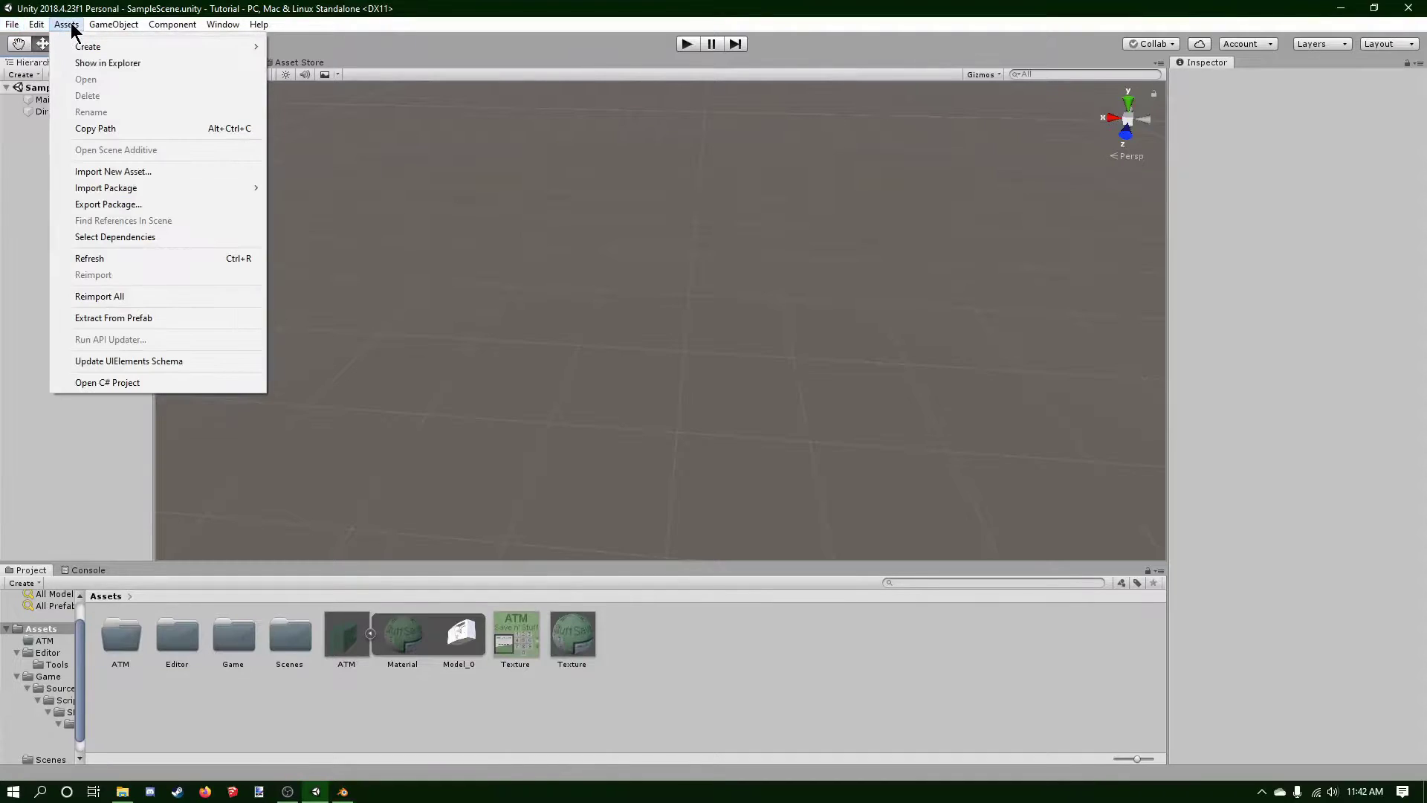
{"action": "mouse_move", "coordinate": [103, 187]}
{"action": "left_click", "coordinate": [305, 189]}
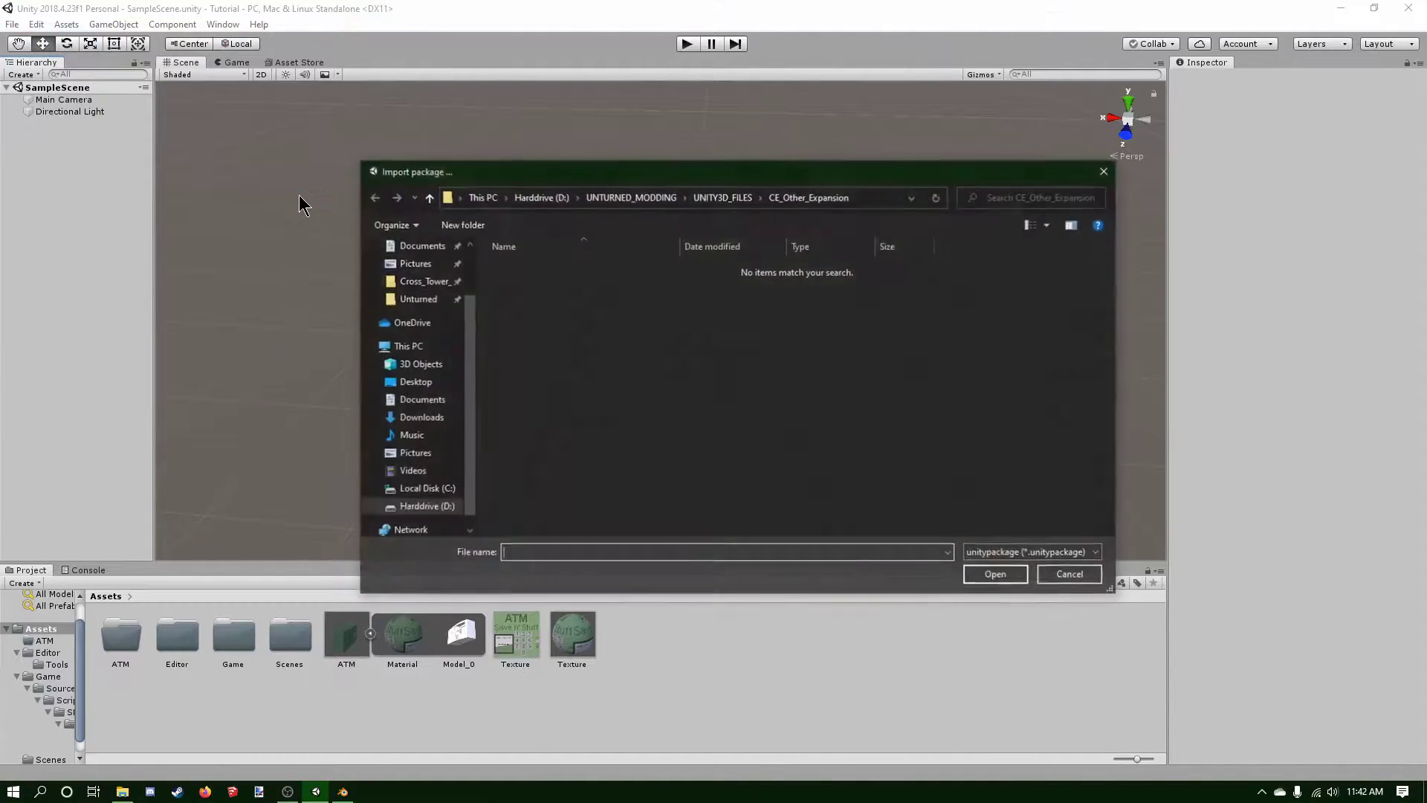
{"action": "left_click", "coordinate": [416, 299]}
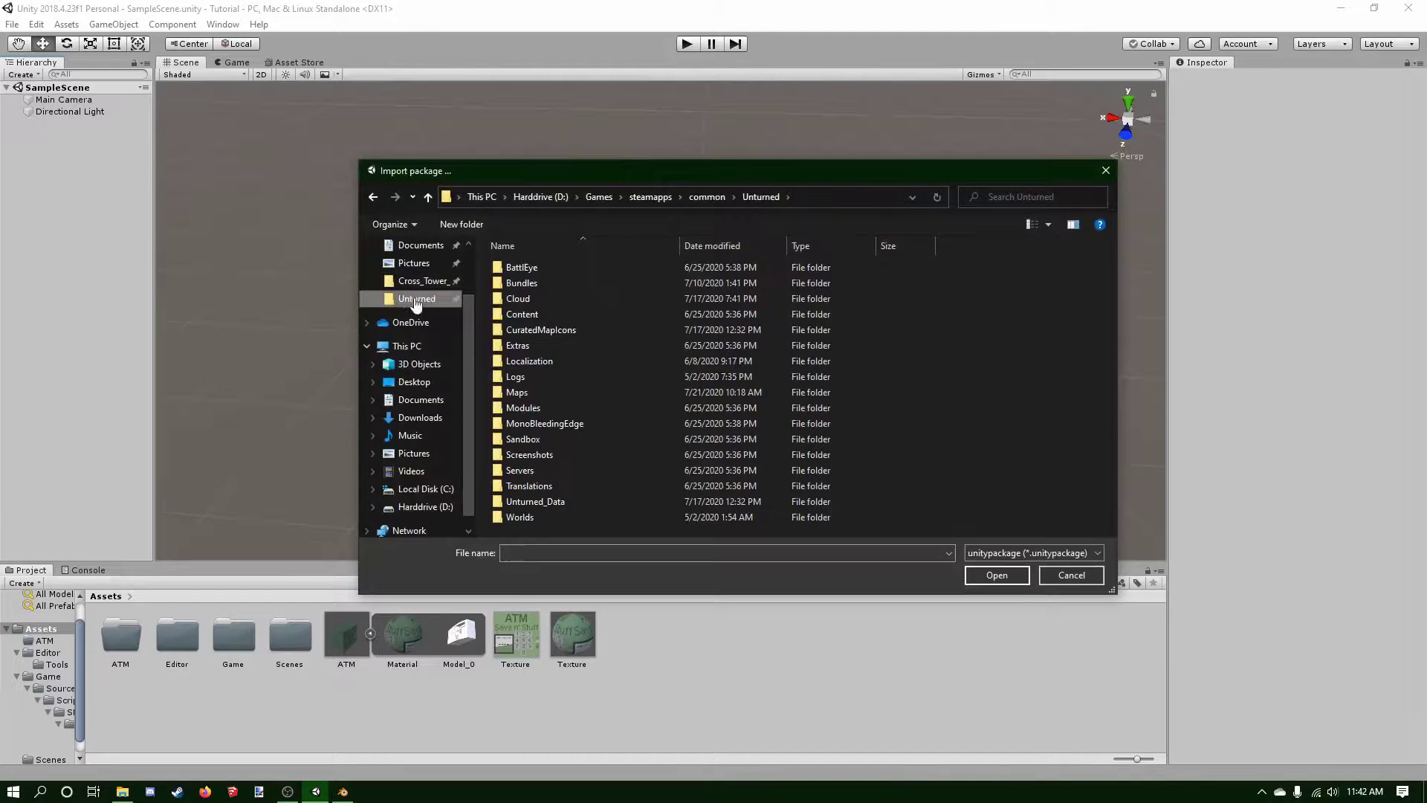
{"action": "double_click", "coordinate": [564, 287]}
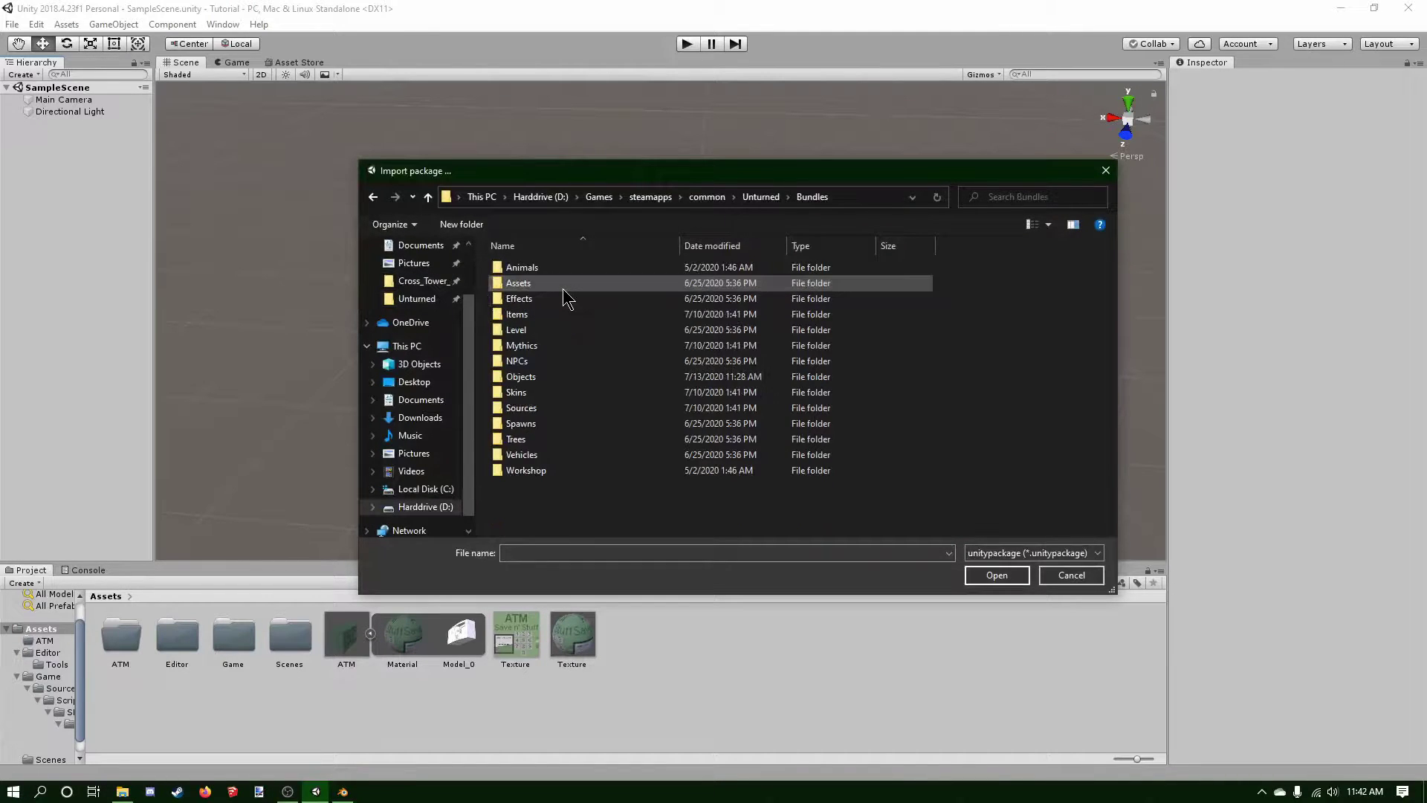
{"action": "double_click", "coordinate": [550, 410]}
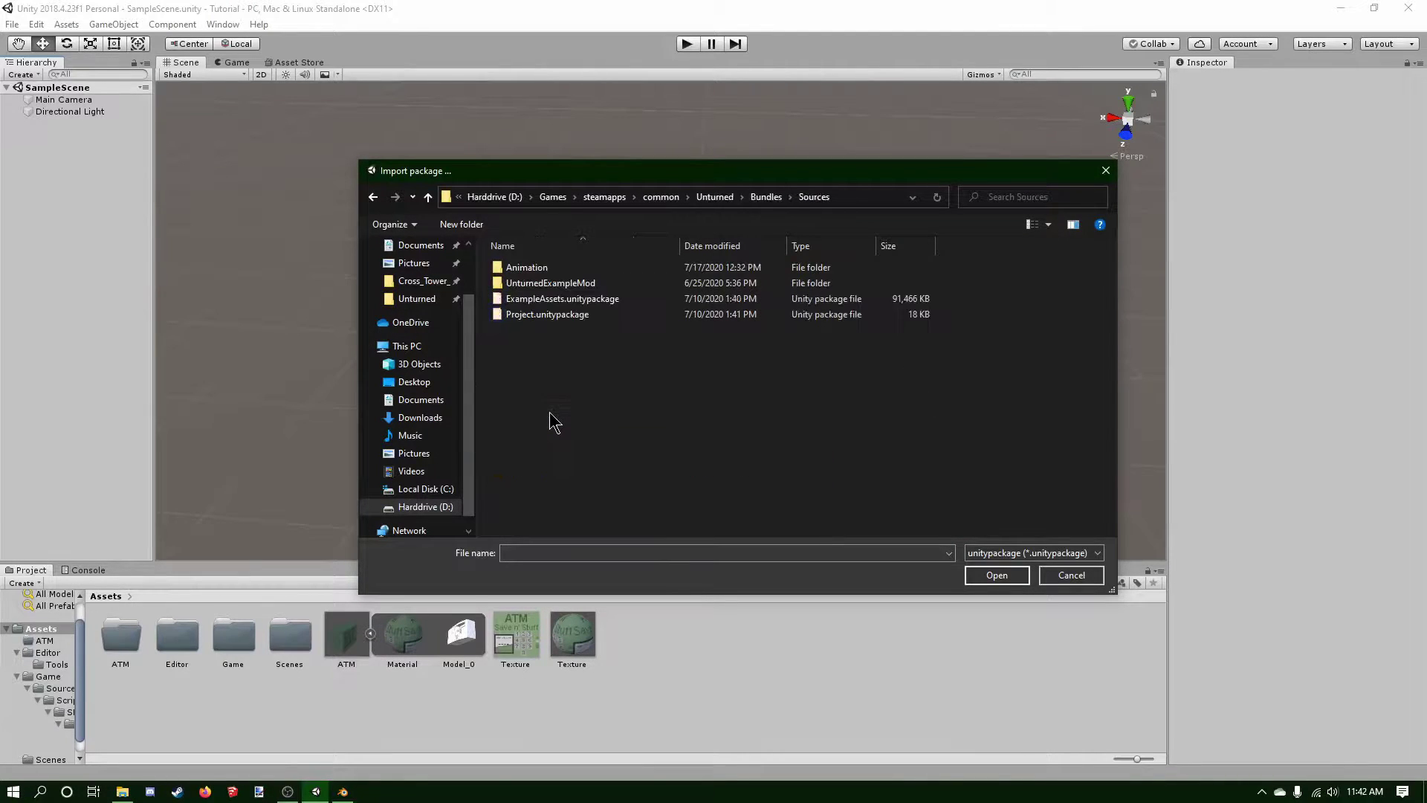
{"action": "left_click", "coordinate": [638, 304]}
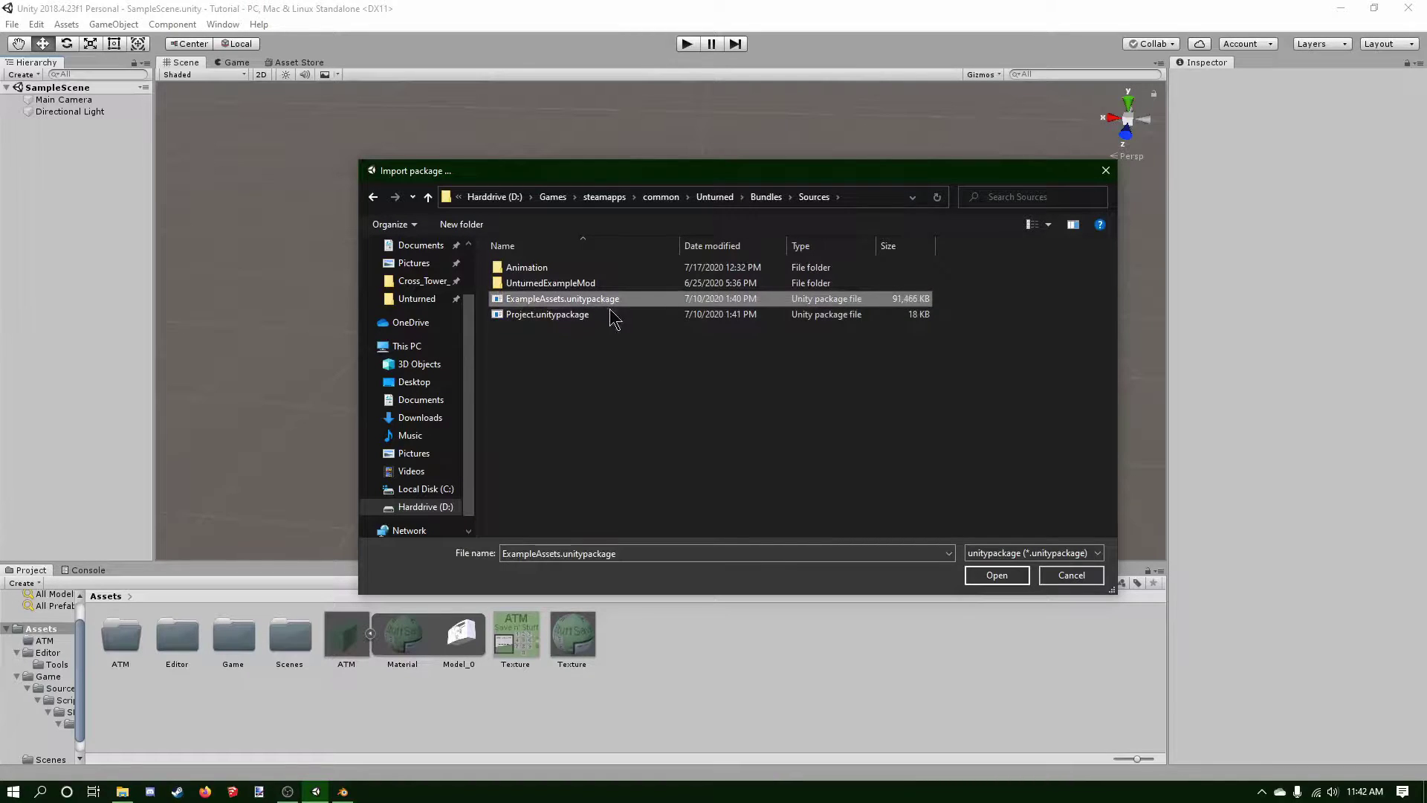
Open ExampleAssets.unitypackage, review its item list with everything checked, and import it all
{"action": "left_click", "coordinate": [997, 575]}
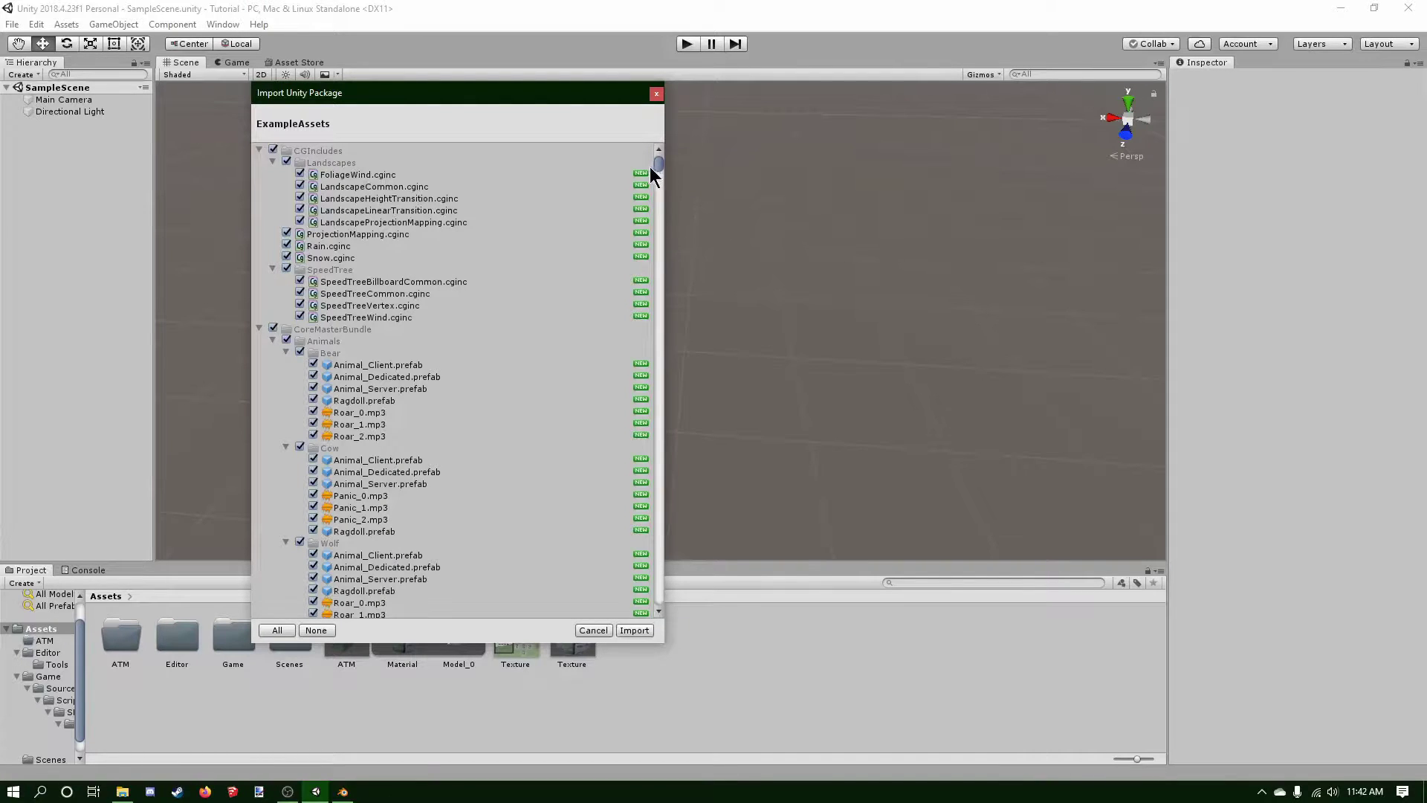
{"action": "left_click_drag", "start_coordinate": [659, 166], "coordinate": [632, 605]}
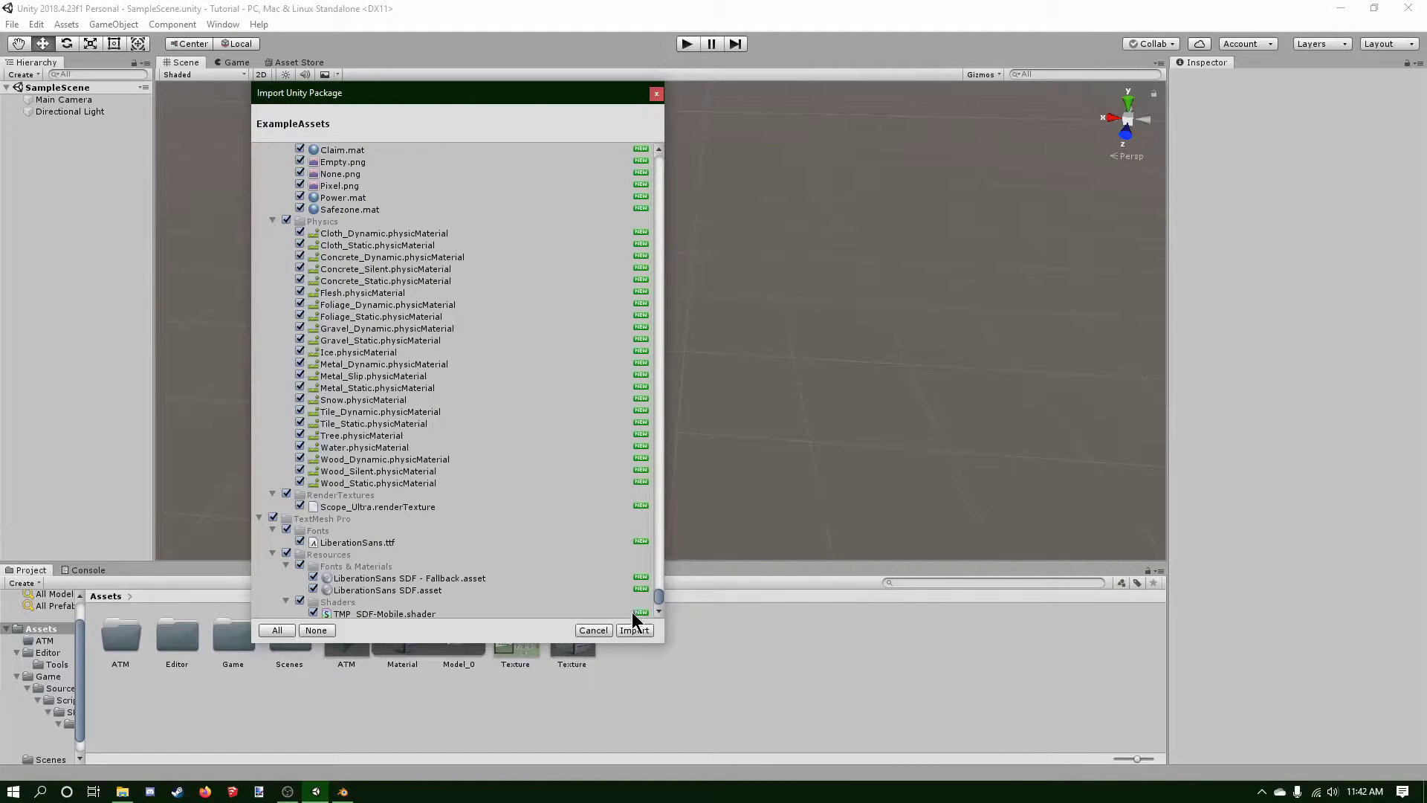
{"action": "scroll", "coordinate": [349, 438], "scroll_direction": "up", "scroll_amount": 1}
{"action": "scroll", "coordinate": [350, 440], "scroll_direction": "up", "scroll_amount": 2}
{"action": "scroll", "coordinate": [313, 399], "scroll_direction": "up", "scroll_amount": 10}
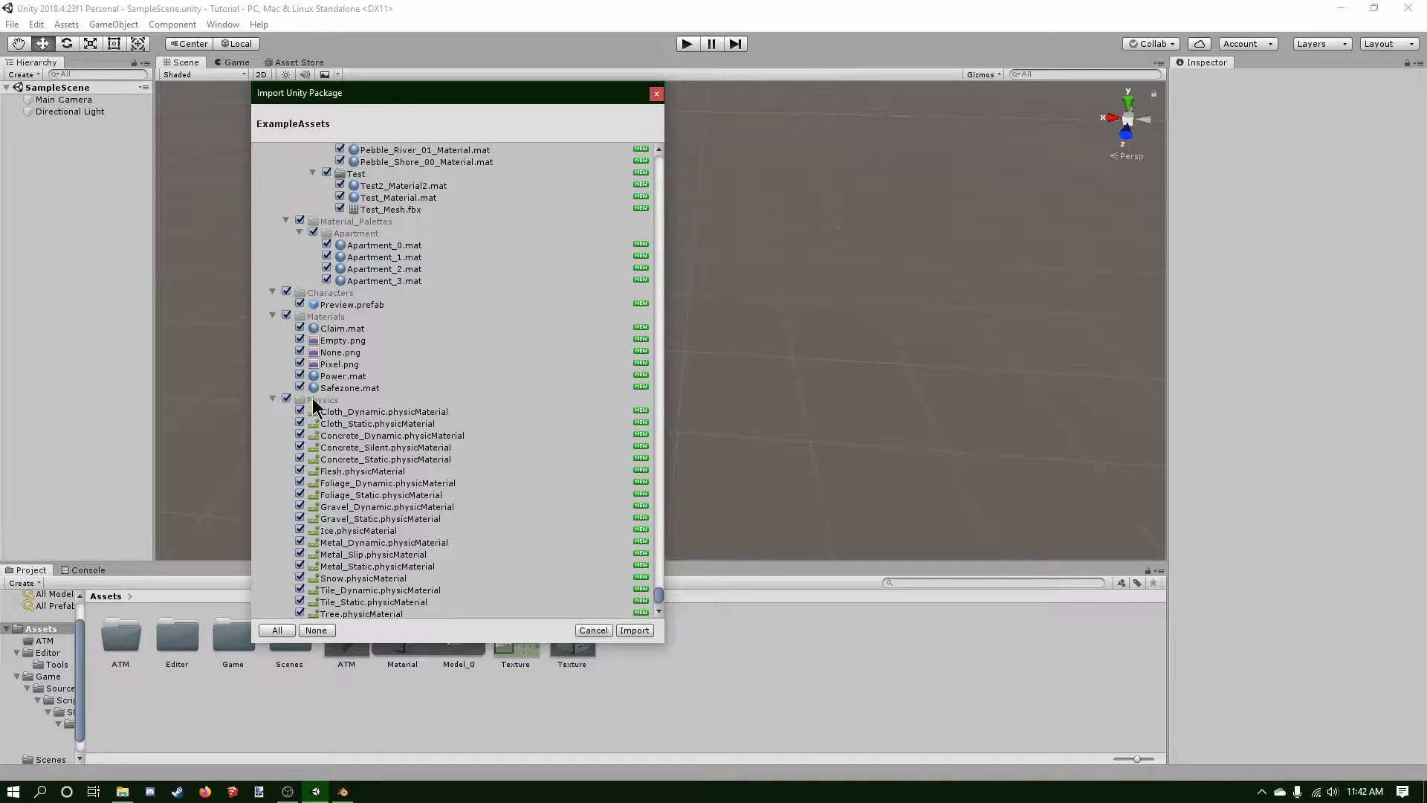
{"action": "scroll", "coordinate": [321, 415], "scroll_direction": "up", "scroll_amount": 5}
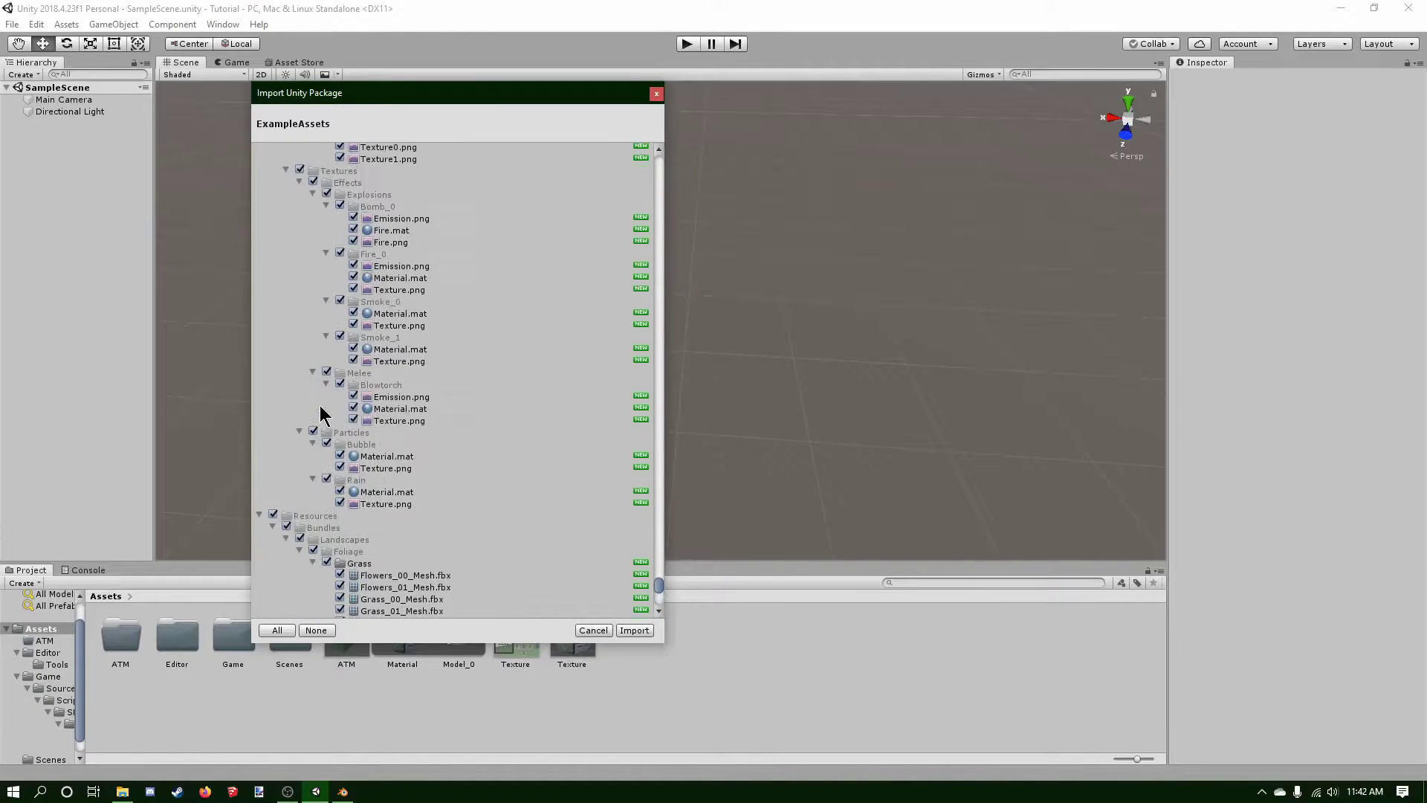
{"action": "scroll", "coordinate": [321, 414], "scroll_direction": "up", "scroll_amount": 10}
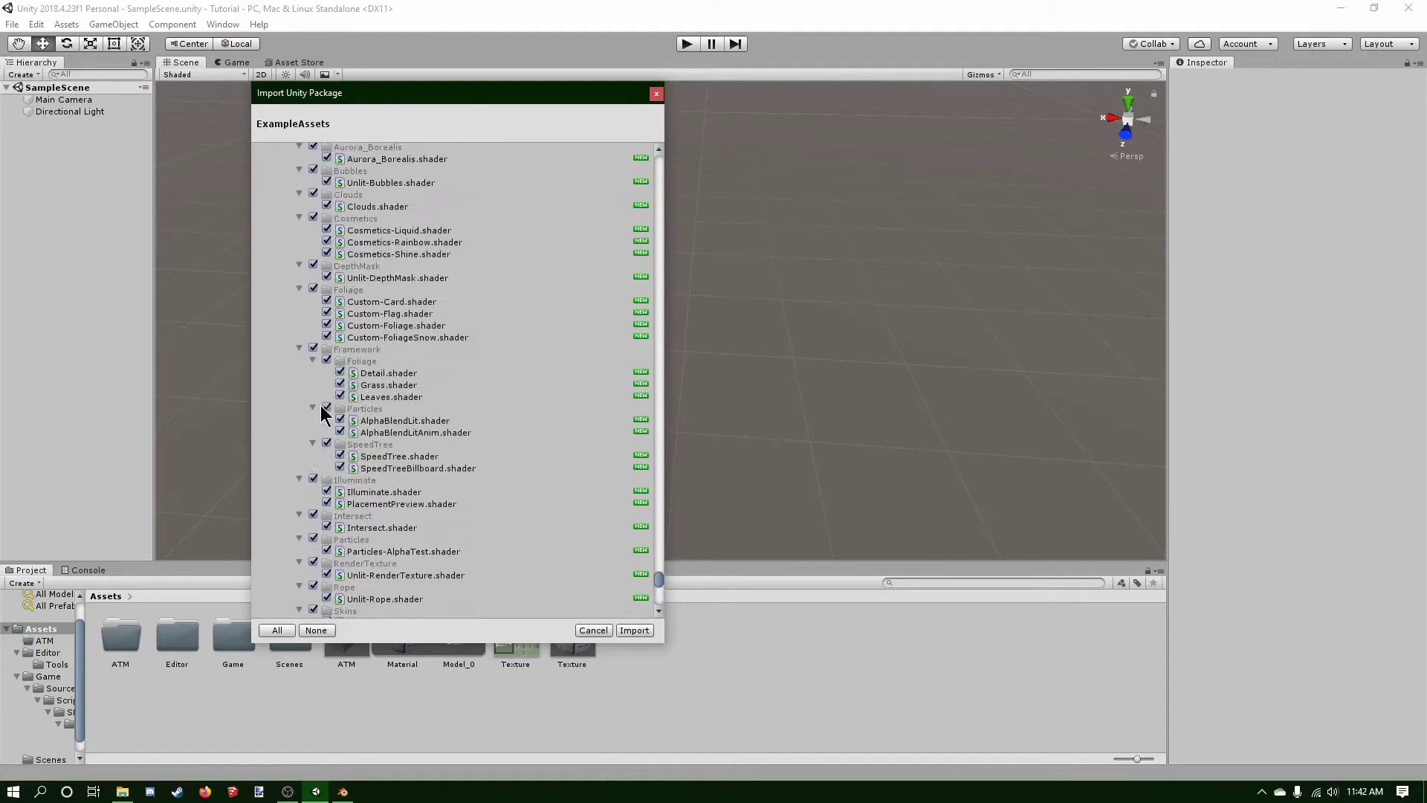
{"action": "scroll", "coordinate": [321, 414], "scroll_direction": "up", "scroll_amount": 6}
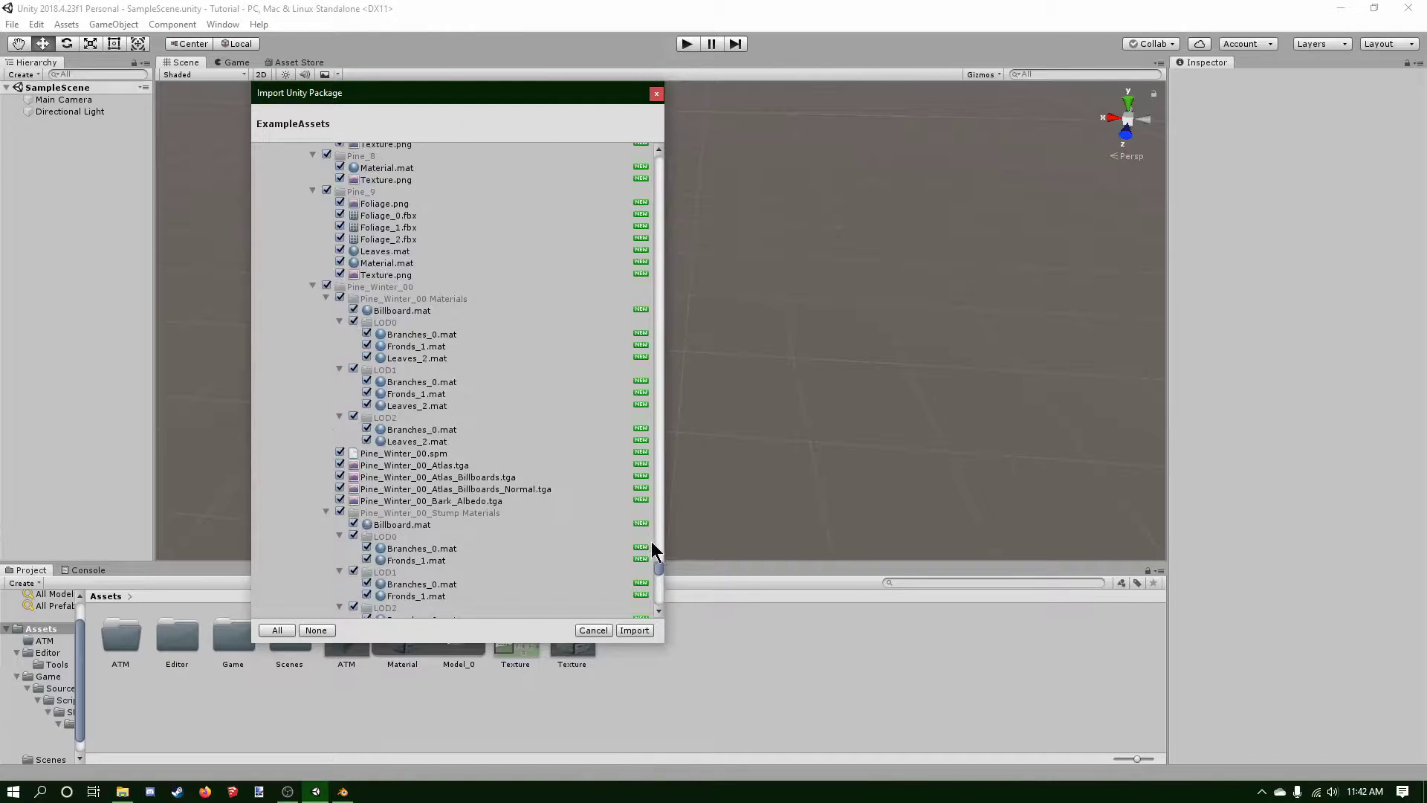
{"action": "left_click", "coordinate": [638, 629]}
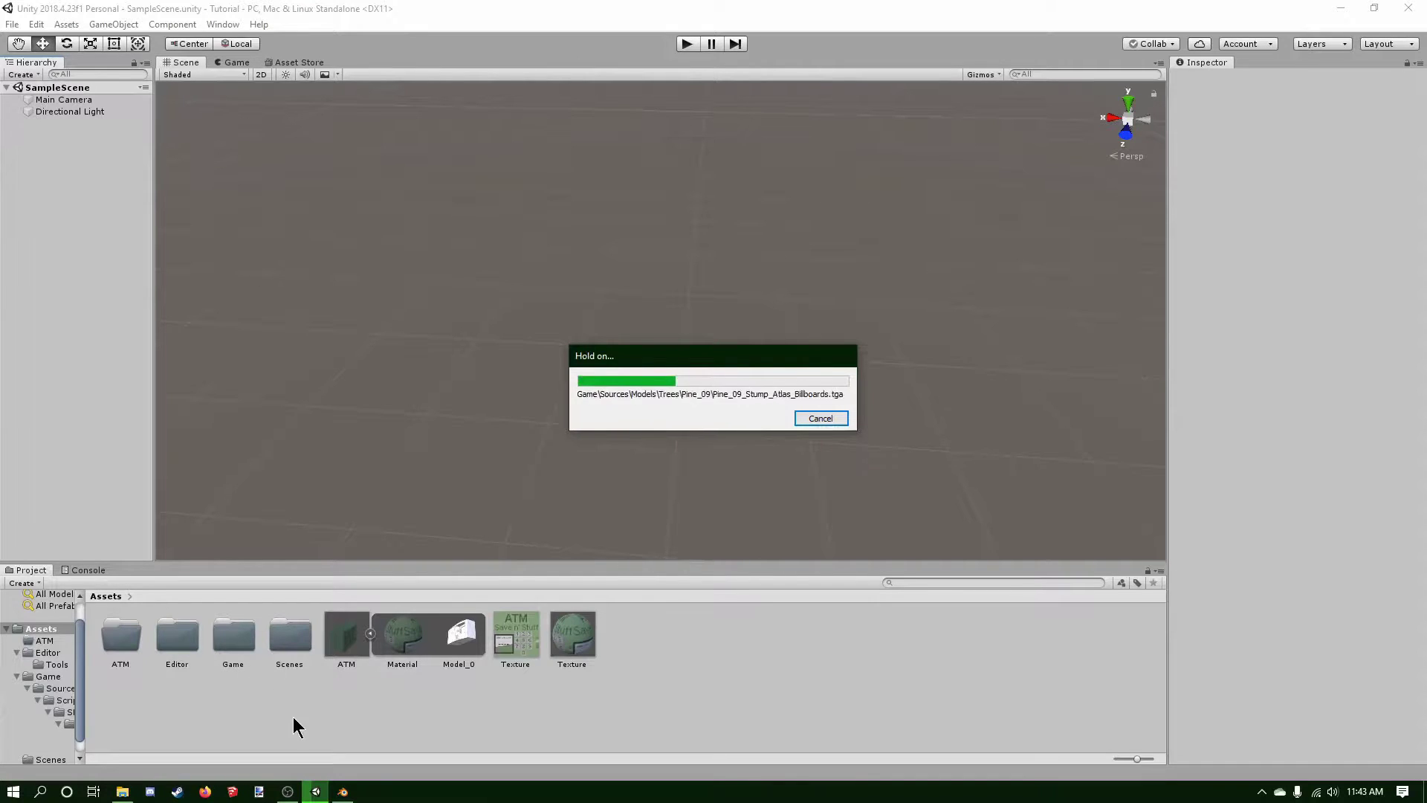
Once the ExampleAssets import runs, switch back to Blender
{"action": "left_click", "coordinate": [341, 791]}
Select the ATM model Model_0, viewing it from several angles
{"action": "middle_click_drag", "start_coordinate": [542, 526], "coordinate": [481, 372]}
{"action": "middle_click_drag", "start_coordinate": [456, 478], "coordinate": [769, 512]}
{"action": "scroll", "coordinate": [770, 511], "scroll_direction": "down", "scroll_amount": 4}
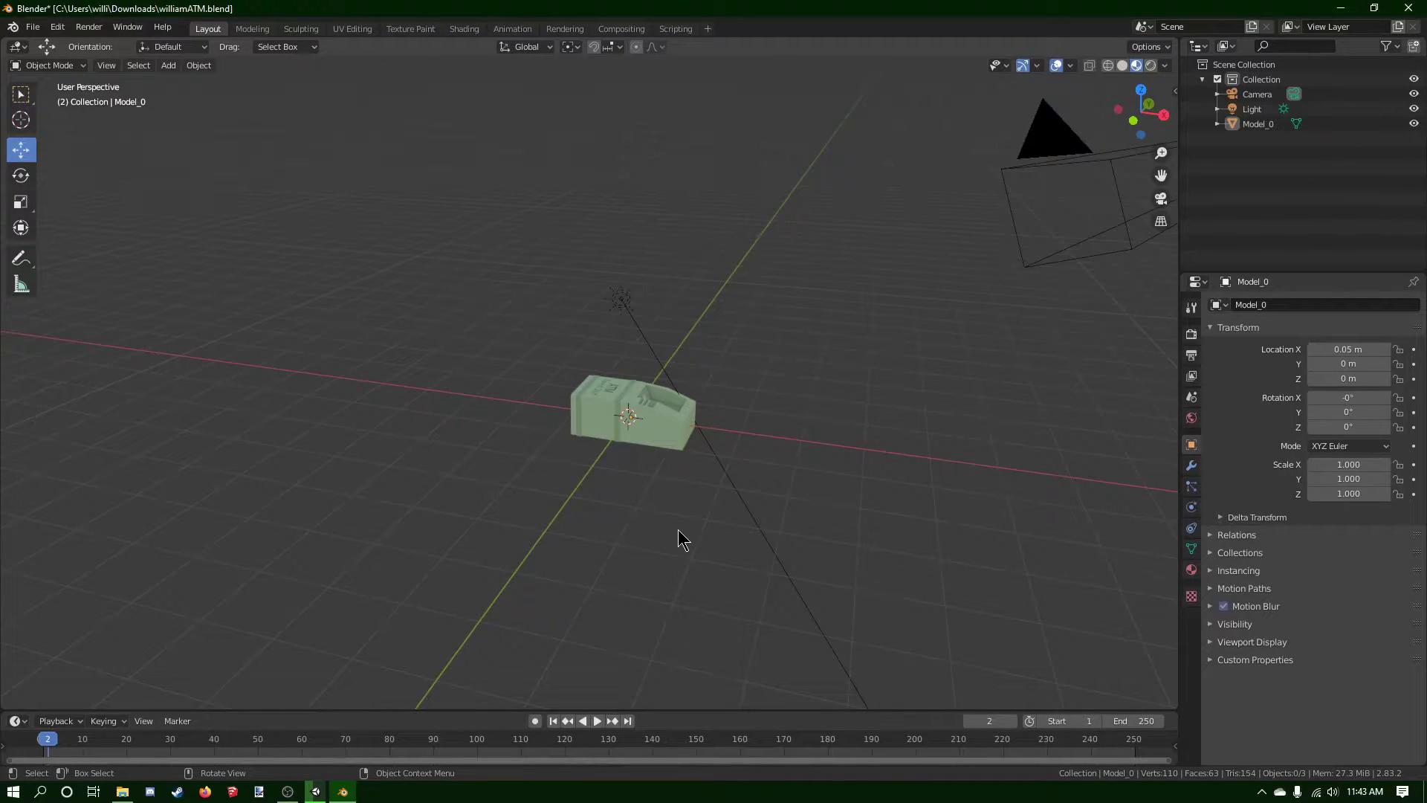
{"action": "left_click", "coordinate": [664, 453]}
{"action": "middle_click_drag", "start_coordinate": [535, 550], "coordinate": [711, 529]}
{"action": "middle_click_drag", "start_coordinate": [752, 408], "coordinate": [615, 446]}
{"action": "middle_click_drag", "start_coordinate": [747, 441], "coordinate": [647, 524]}
{"action": "scroll", "coordinate": [646, 524], "scroll_direction": "up", "scroll_amount": 3}
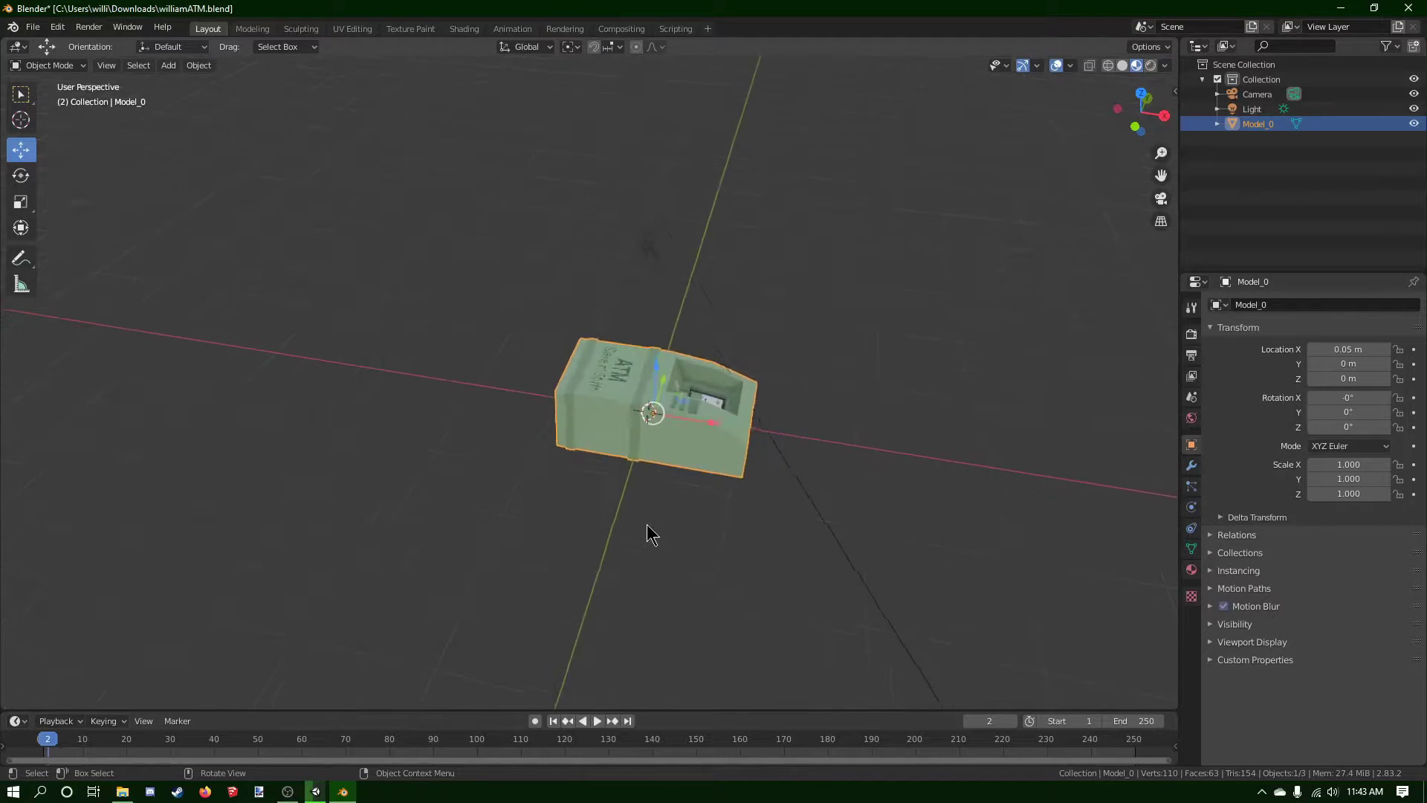
{"action": "scroll", "coordinate": [647, 524], "scroll_direction": "down", "scroll_amount": 5}
Enter Edit Mode on Model_0 and select its whole mesh
{"action": "key", "text": "Tab"}
{"action": "scroll", "coordinate": [637, 516], "scroll_direction": "up", "scroll_amount": 4}
{"action": "middle_click_drag", "start_coordinate": [623, 507], "coordinate": [646, 461]}
{"action": "key", "text": "alt+a"}
{"action": "key", "text": "a"}
{"action": "middle_click_drag", "start_coordinate": [877, 478], "coordinate": [775, 465]}
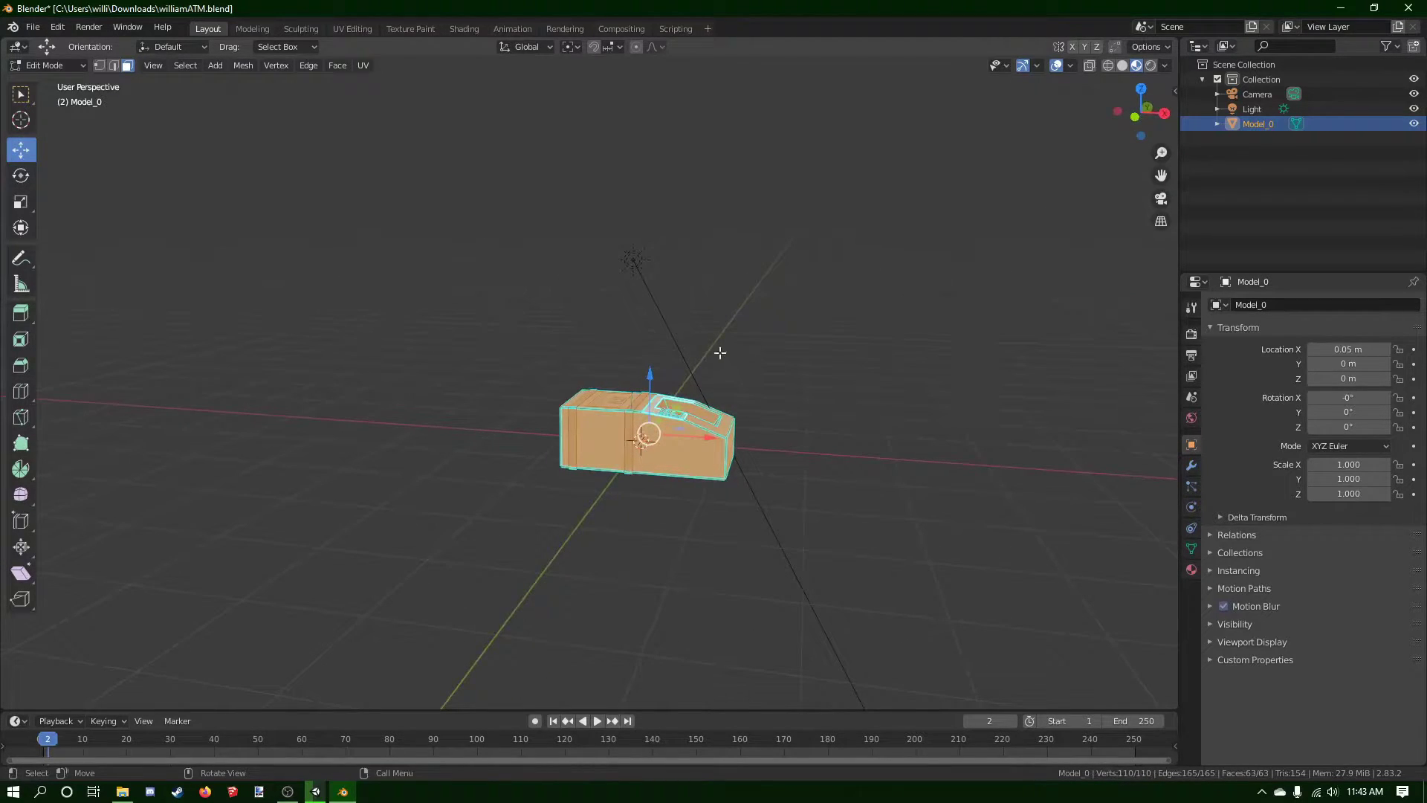
Change the Transform Pivot Point from Bounding Box Center to 3D Cursor
{"action": "left_click", "coordinate": [572, 47]}
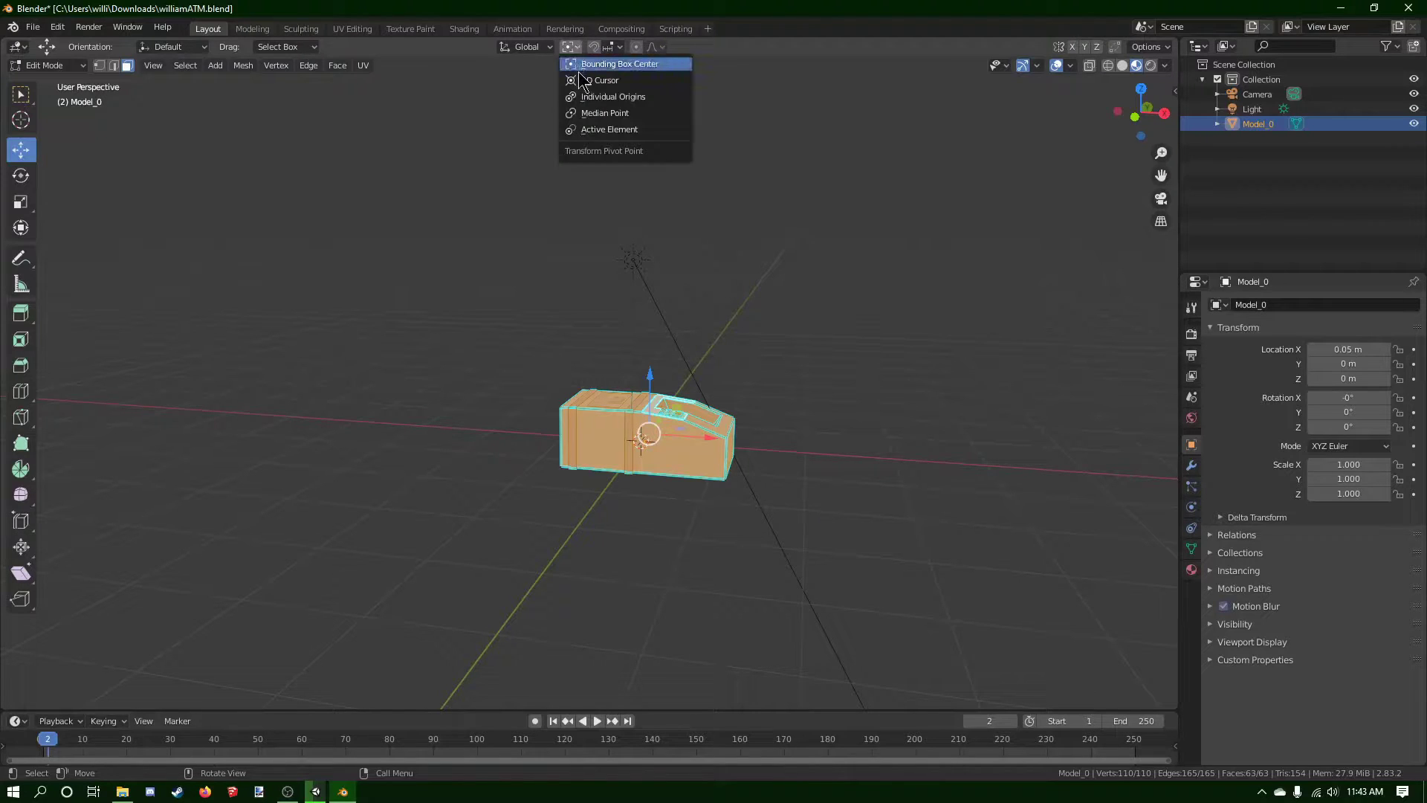
{"action": "left_click", "coordinate": [575, 62]}
{"action": "left_click", "coordinate": [571, 46]}
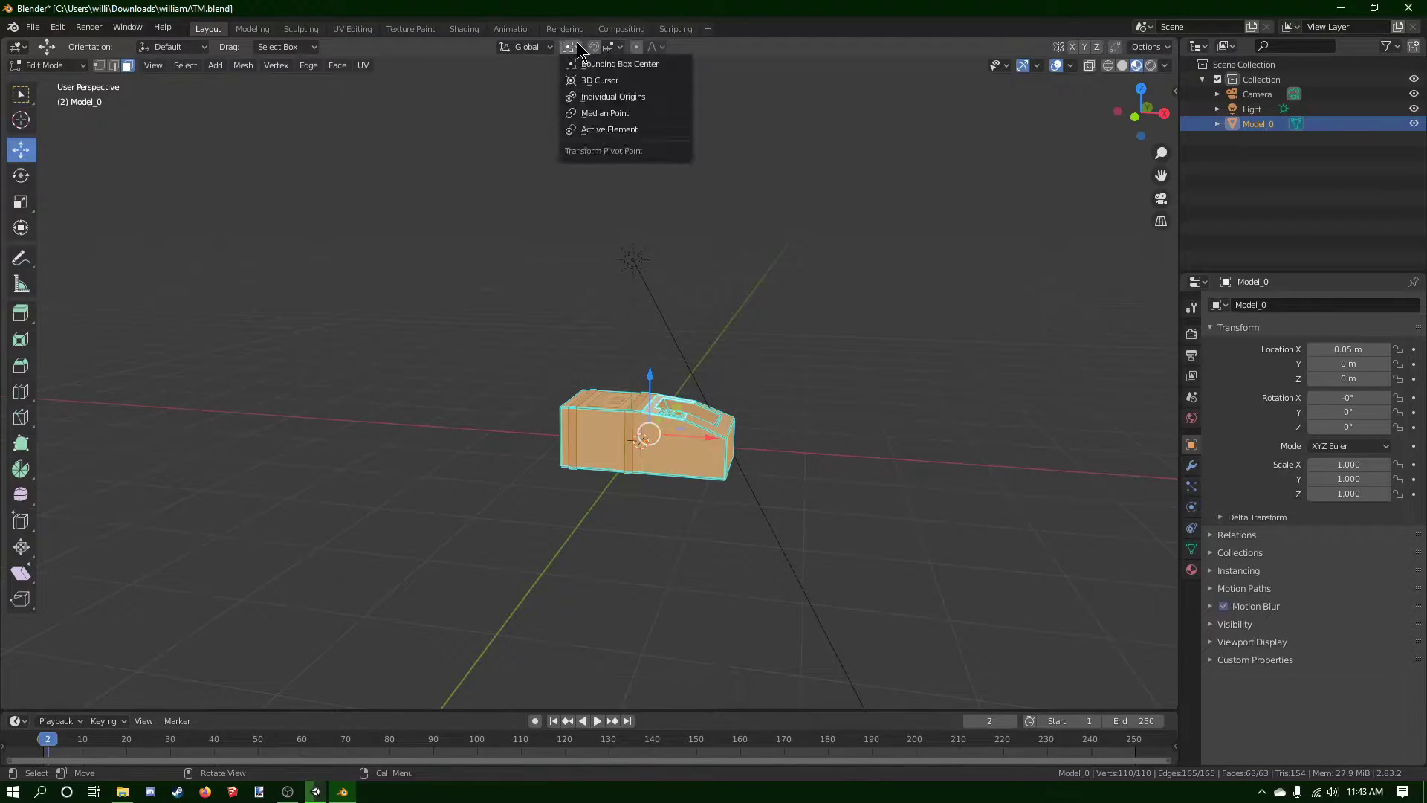
{"action": "left_click", "coordinate": [579, 81]}
Rotate the ATM mesh around the 3D cursor on the Y axis, ending at 0°
{"action": "middle_click_drag", "start_coordinate": [558, 326], "coordinate": [577, 342]}
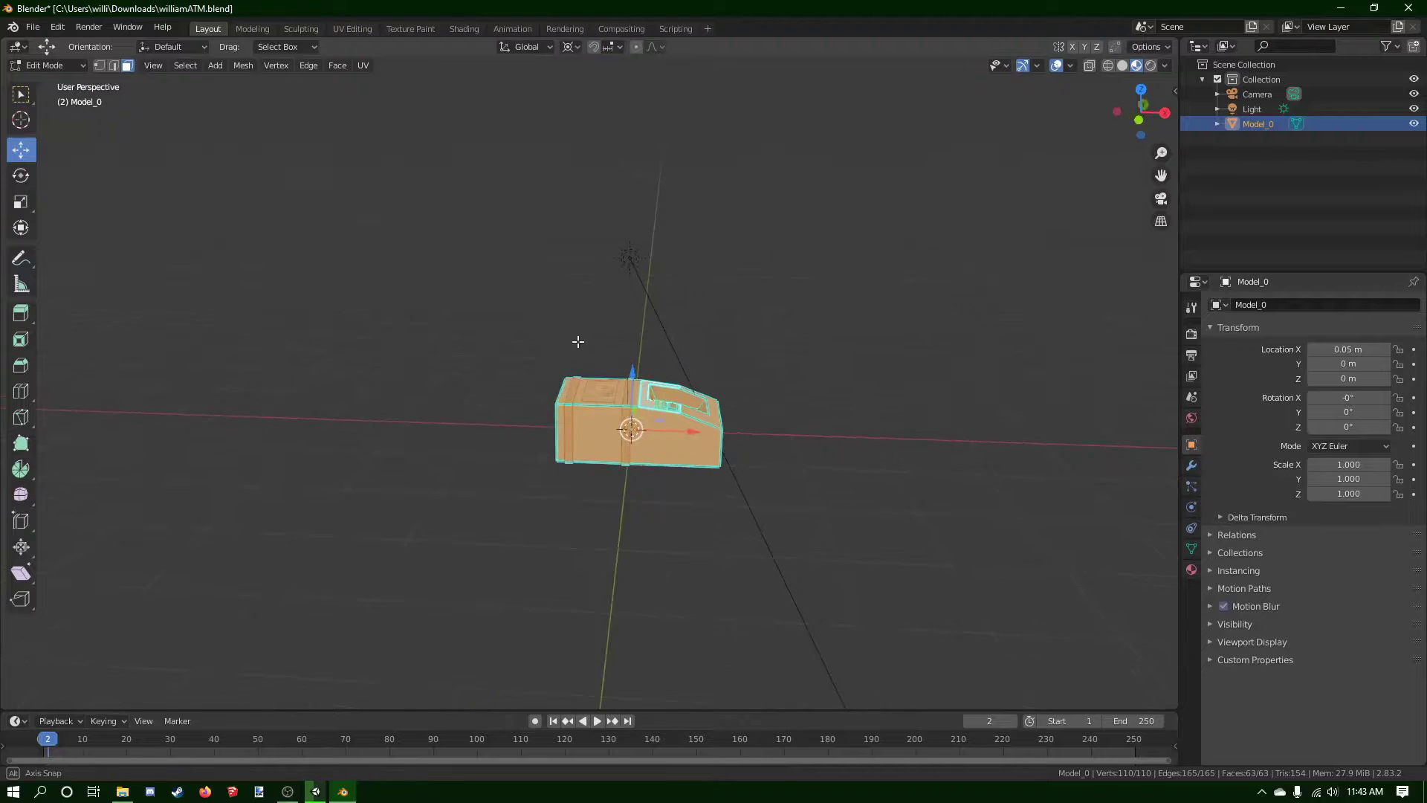
{"action": "left_click", "coordinate": [20, 177]}
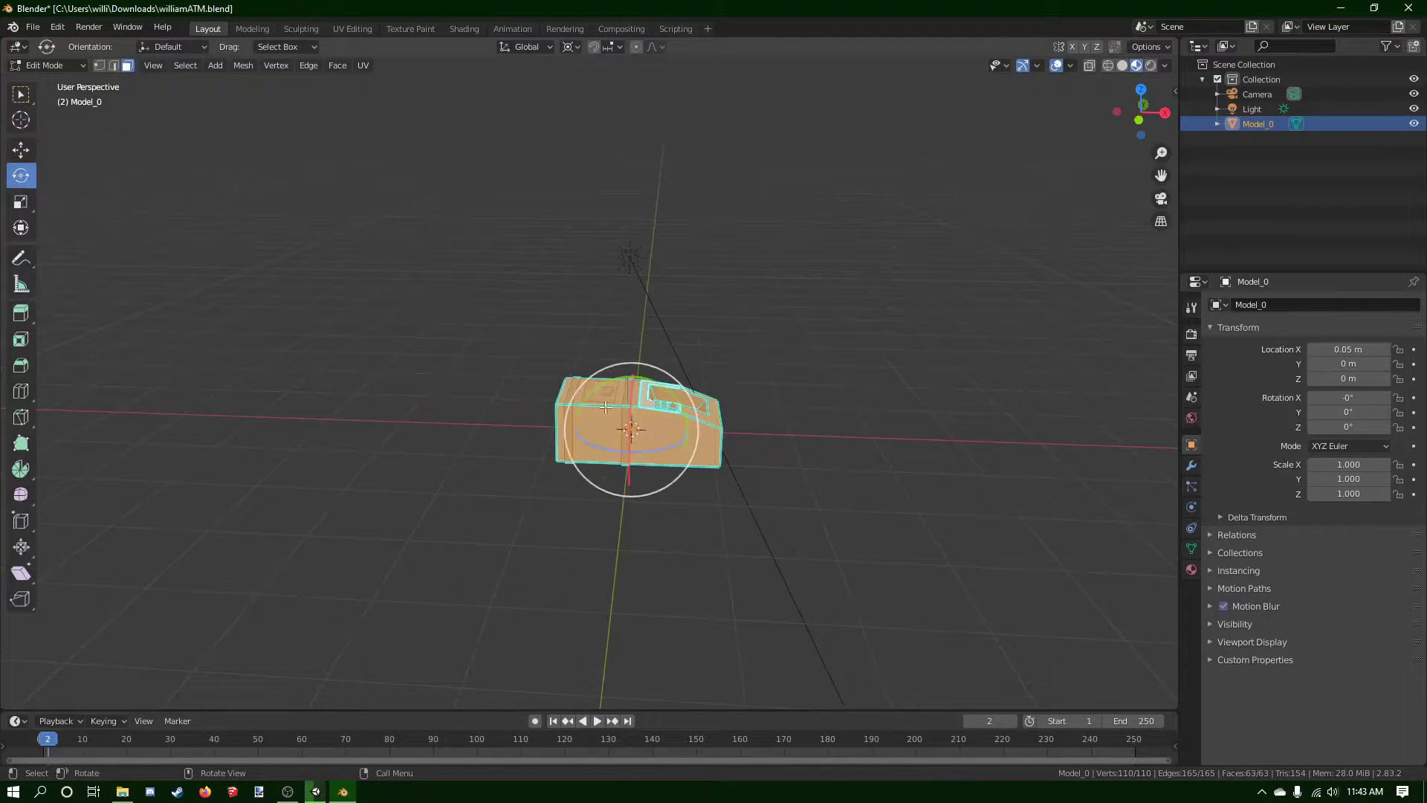
{"action": "left_click_drag", "start_coordinate": [576, 391], "coordinate": [498, 395]}
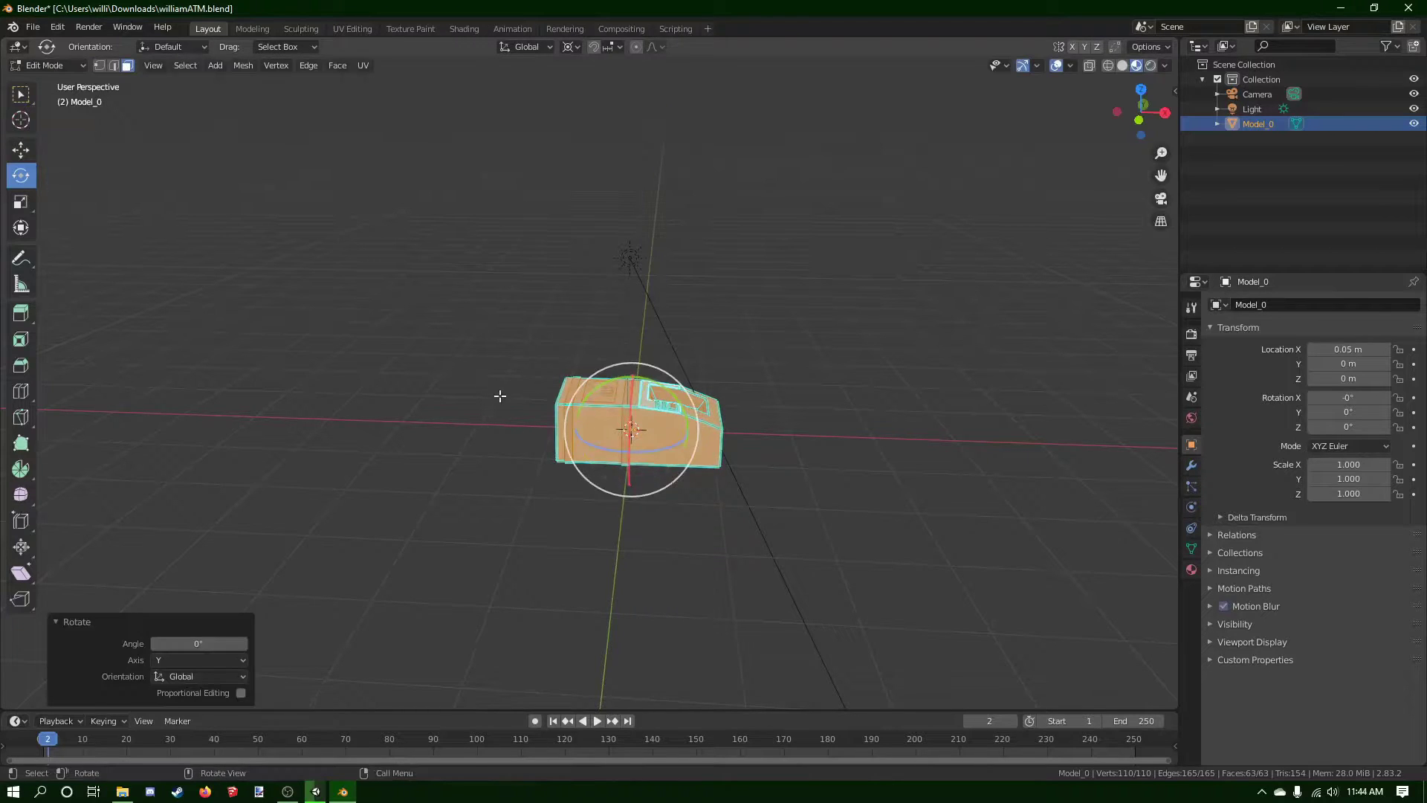